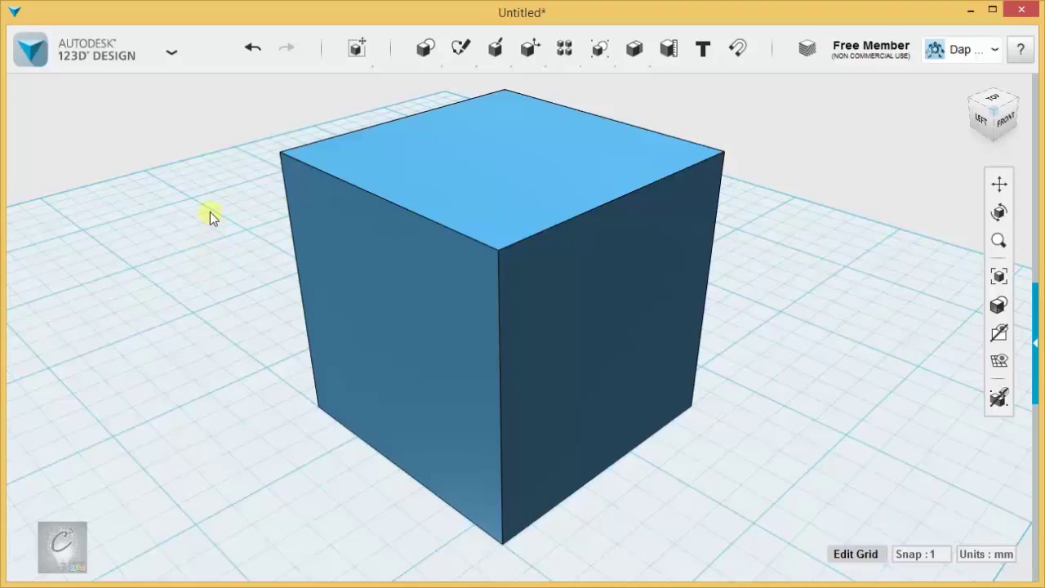
scroll(210, 211, "down", 3)
middle_click_drag(209, 212, 284, 237)
mouse_move(283, 237)
right_mouse_down()
mouse_move(222, 240)
mouse_move(282, 240)
mouse_move(317, 226)
mouse_move(471, 231)
mouse_move(342, 238)
mouse_move(268, 226)
mouse_move(296, 224)
right_mouse_up()
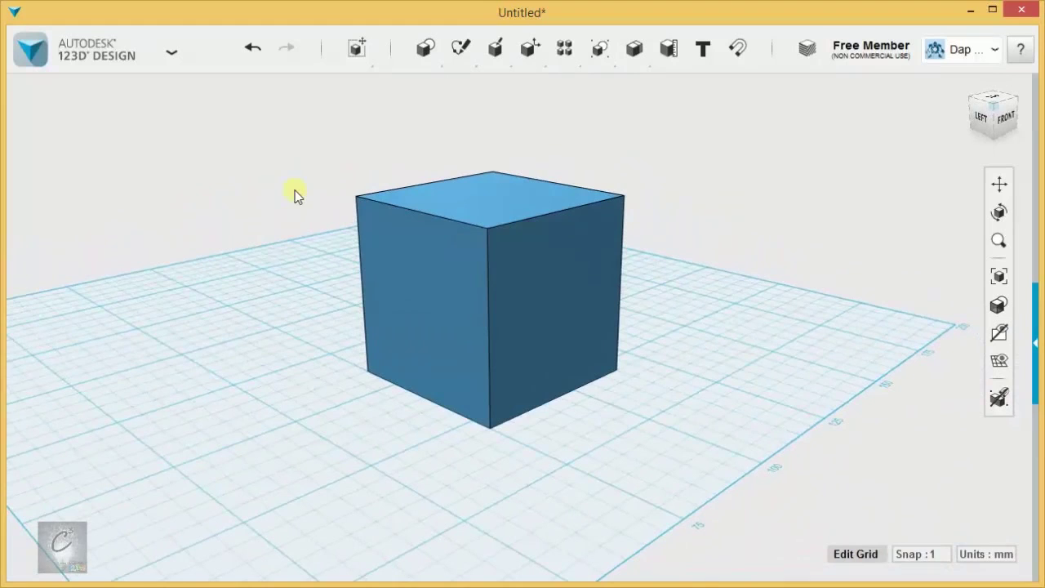
mouse_move(531, 54)
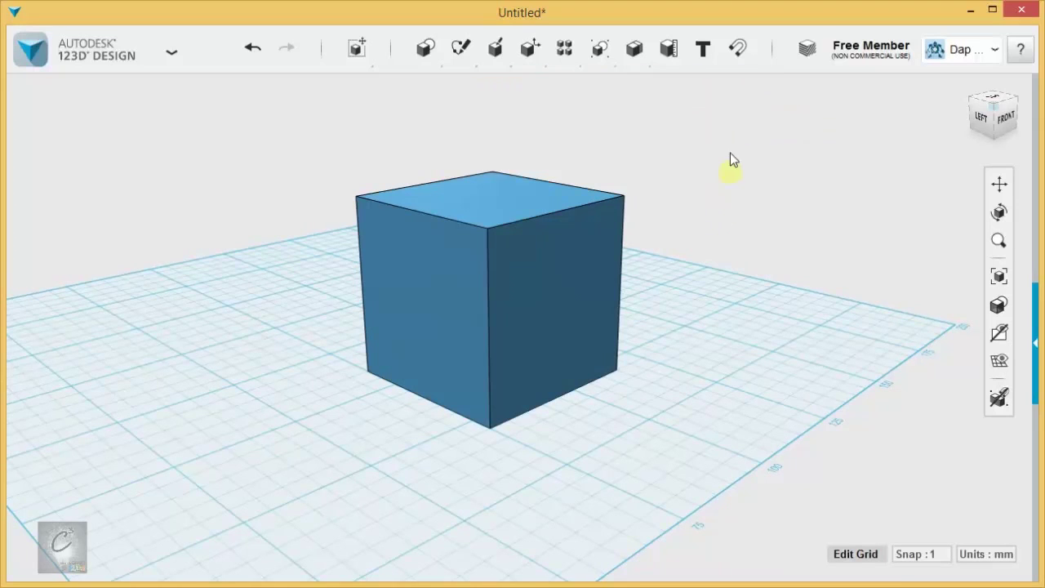
scroll(694, 270, "up", 2)
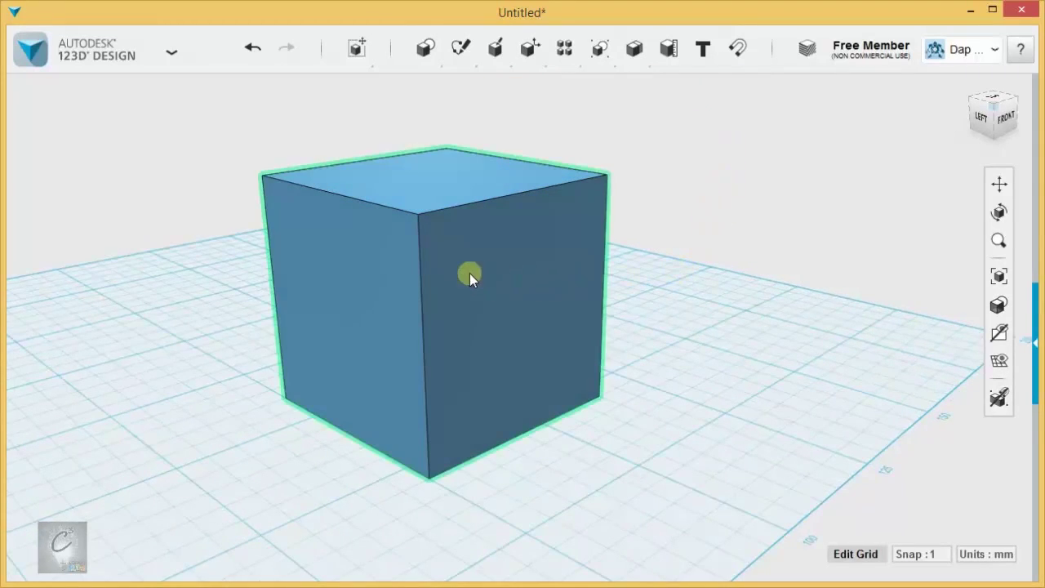
left_click(470, 274)
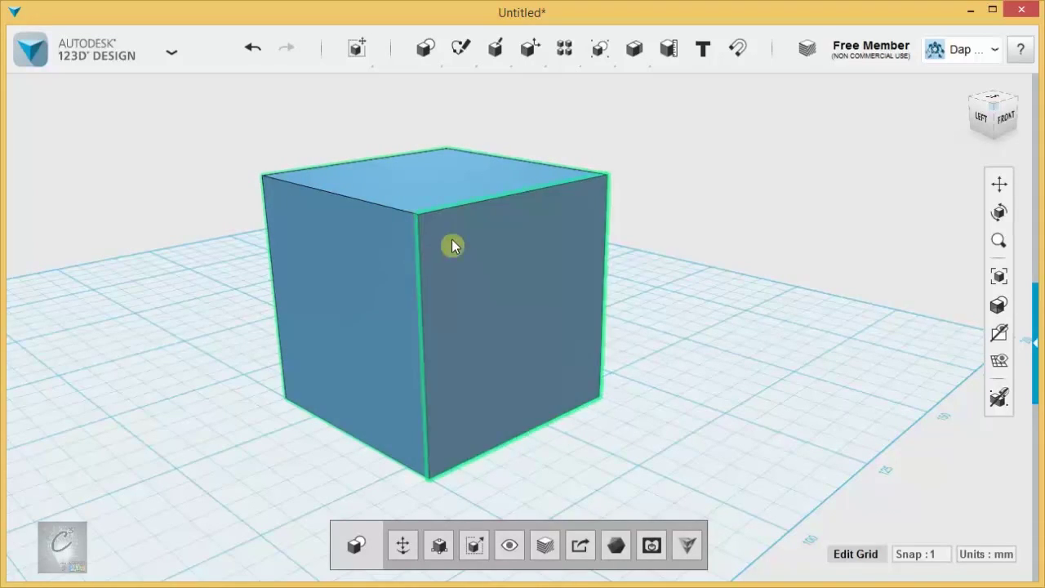
scroll(444, 214, "up", 5)
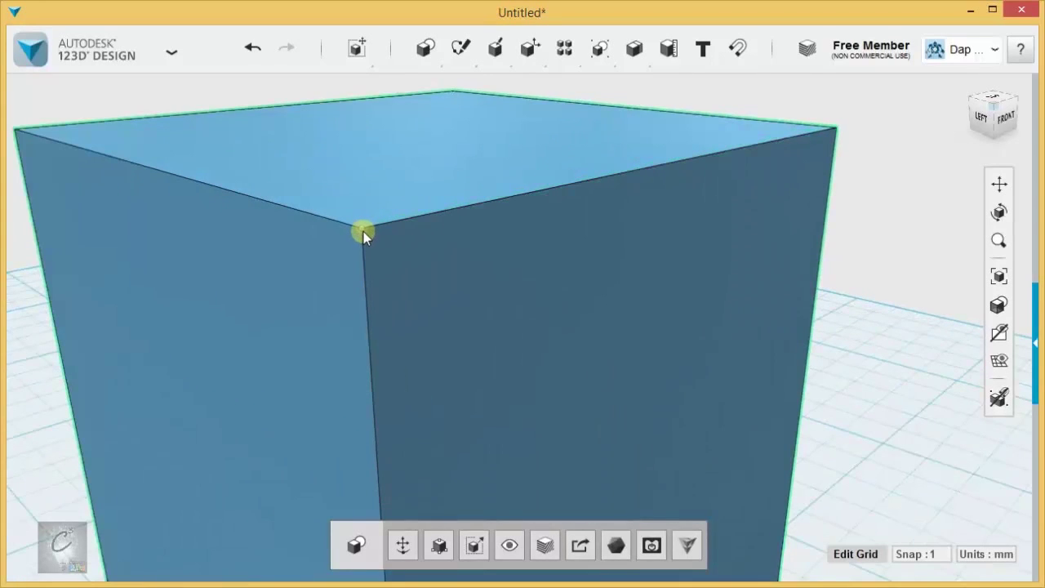
scroll(364, 231, "down", 5)
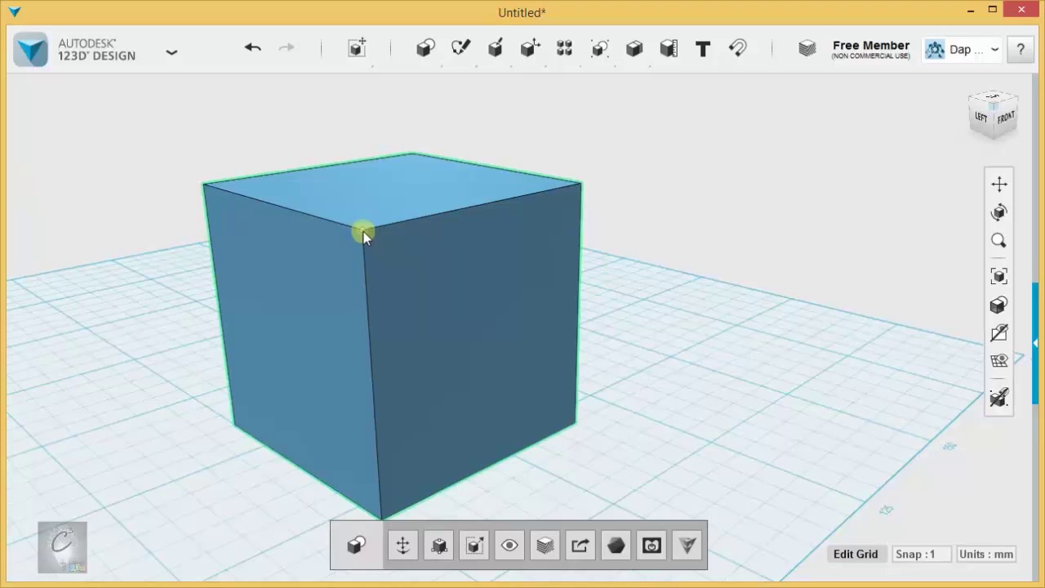
mouse_move(425, 51)
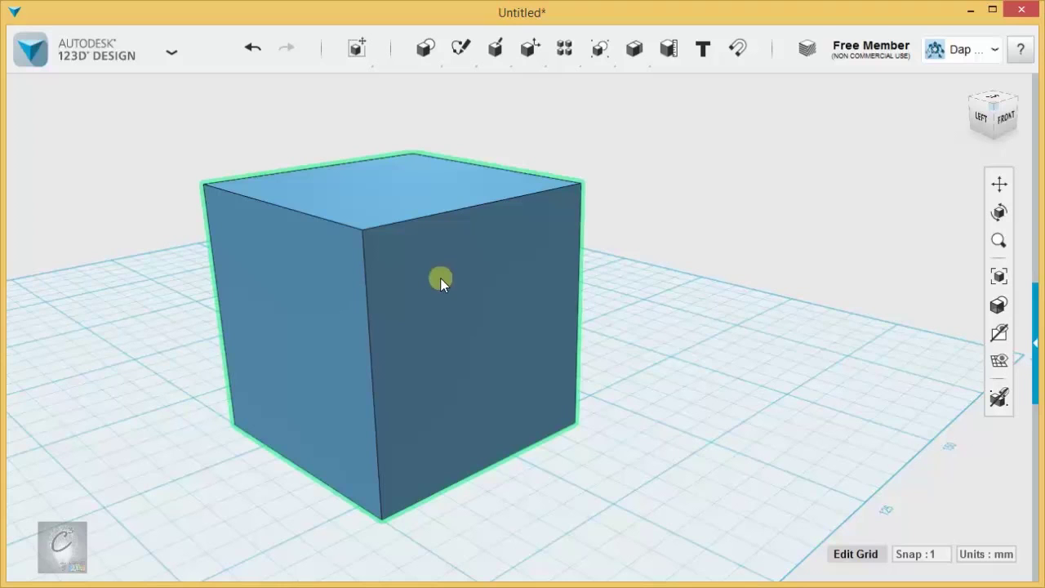
Use Tweak to pull the cube's front face straight outward.
left_click(490, 299)
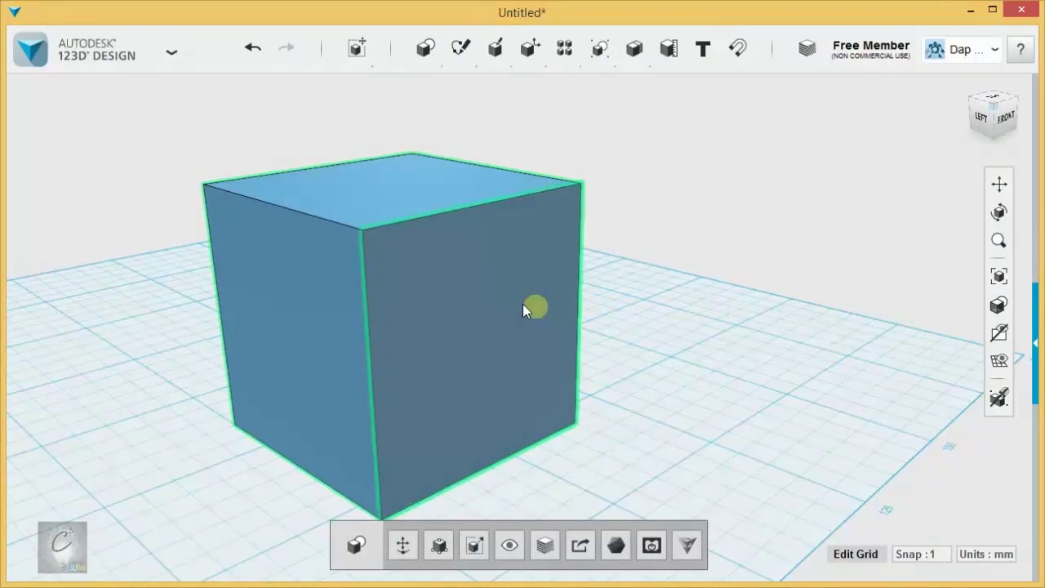
left_click(482, 303)
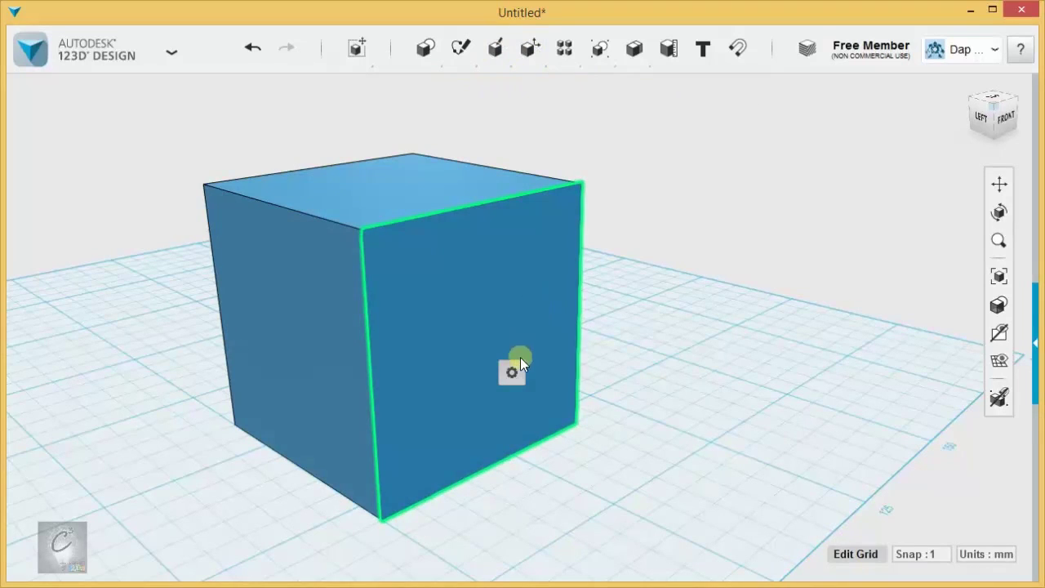
mouse_move(514, 372)
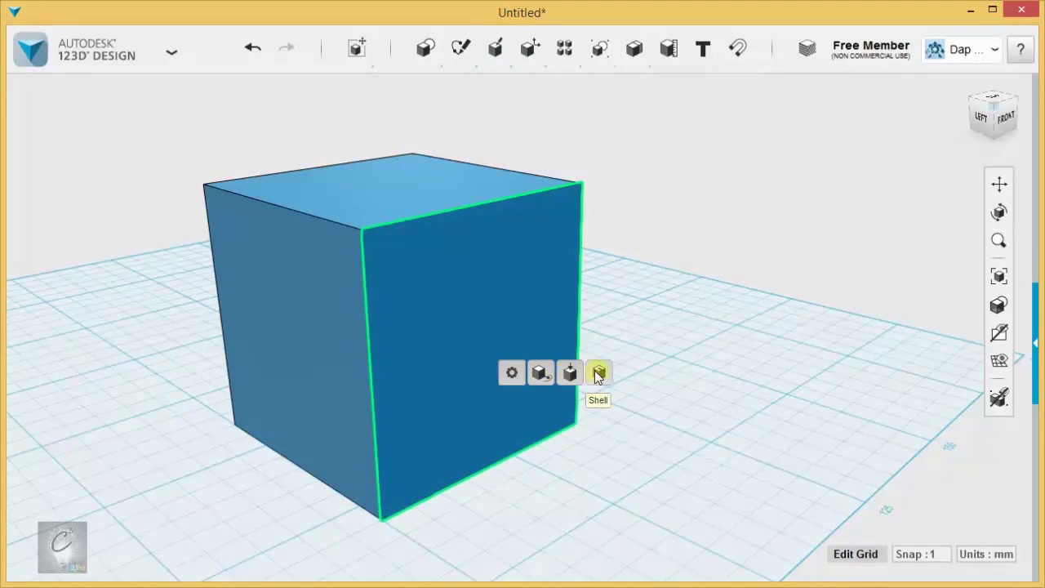
left_click(541, 373)
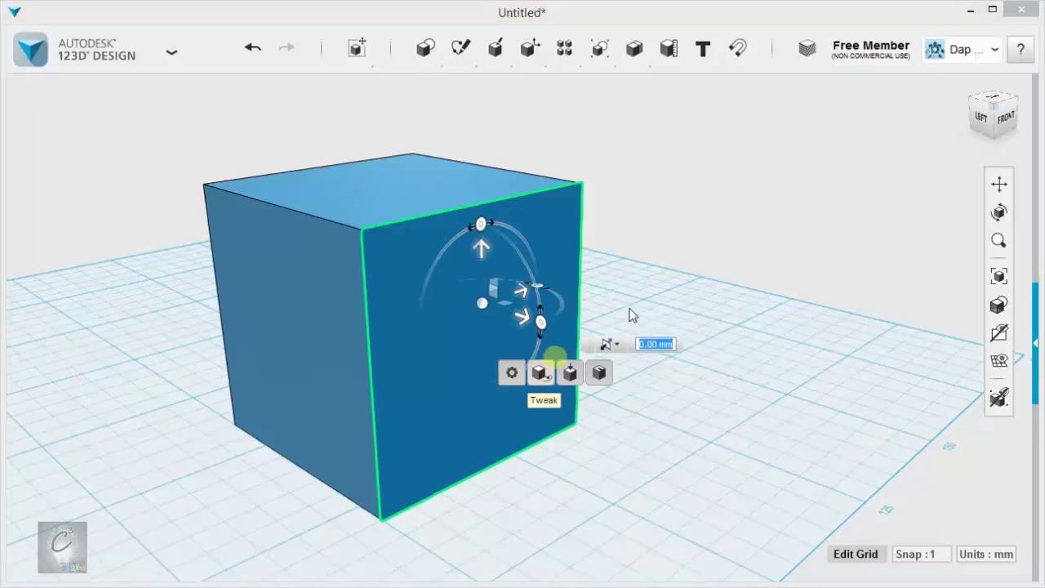
right_click_drag(674, 294, 378, 92)
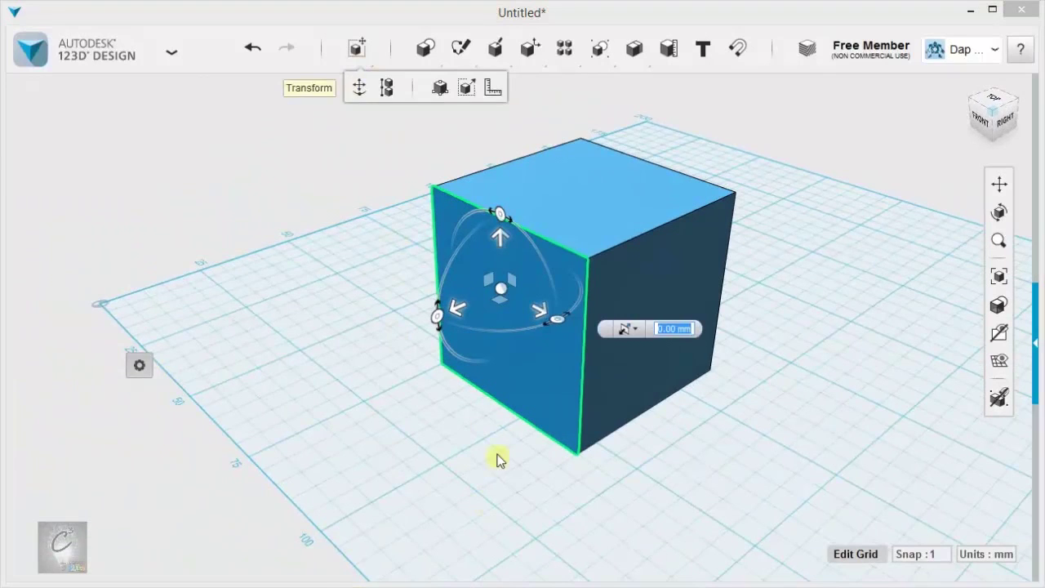
scroll(493, 455, "up", 2)
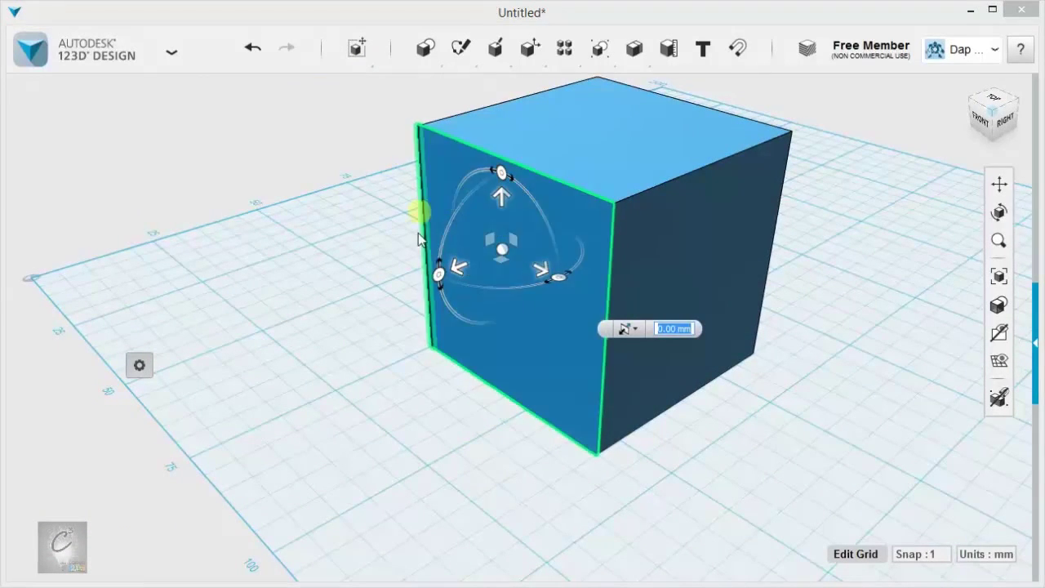
left_click(457, 274)
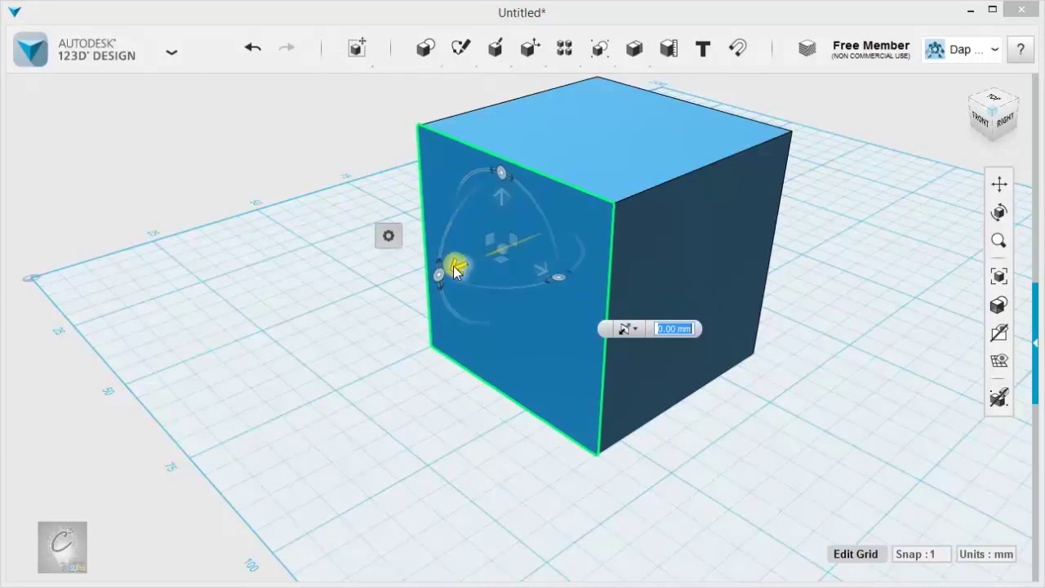
left_click_drag(454, 273, 354, 320)
Shift the tweaked front face vertically up and back down to slant the block.
scroll(379, 324, "down", 2)
middle_click_drag(322, 409, 391, 452)
left_click_drag(463, 289, 467, 135)
right_click_drag(826, 261, 422, 205)
left_click_drag(388, 177, 391, 334)
right_click_drag(163, 343, 294, 354)
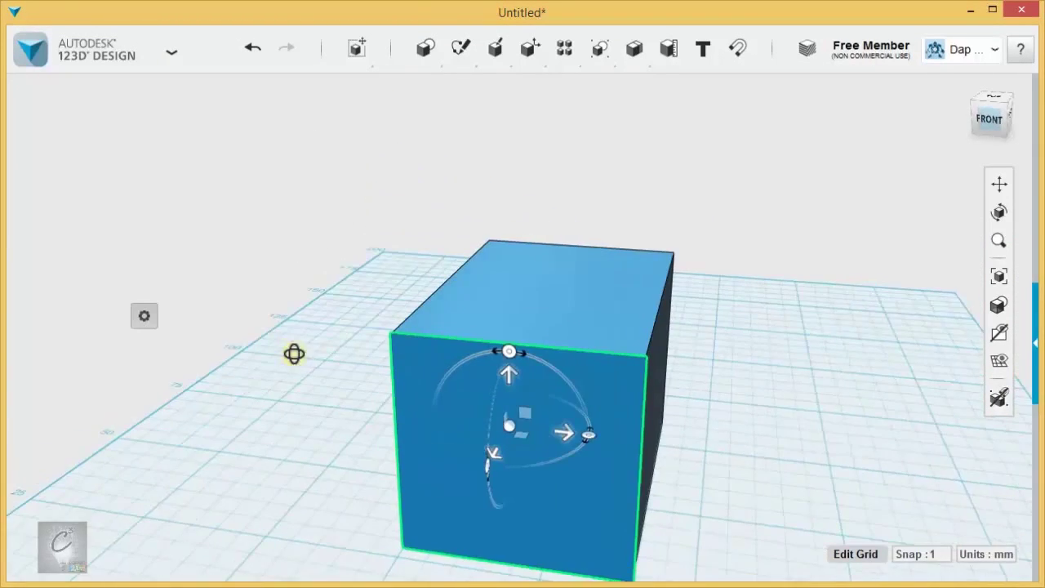
Try shifting the front face sideways and rotating it with Tweak, and undo the tweak.
left_click(579, 437)
left_click_drag(581, 442, 638, 434)
mouse_move(562, 357)
left_mouse_down()
mouse_move(522, 368)
mouse_move(578, 350)
mouse_move(560, 355)
left_mouse_up()
right_click_drag(641, 443, 737, 501)
middle_click_drag(738, 501, 733, 411)
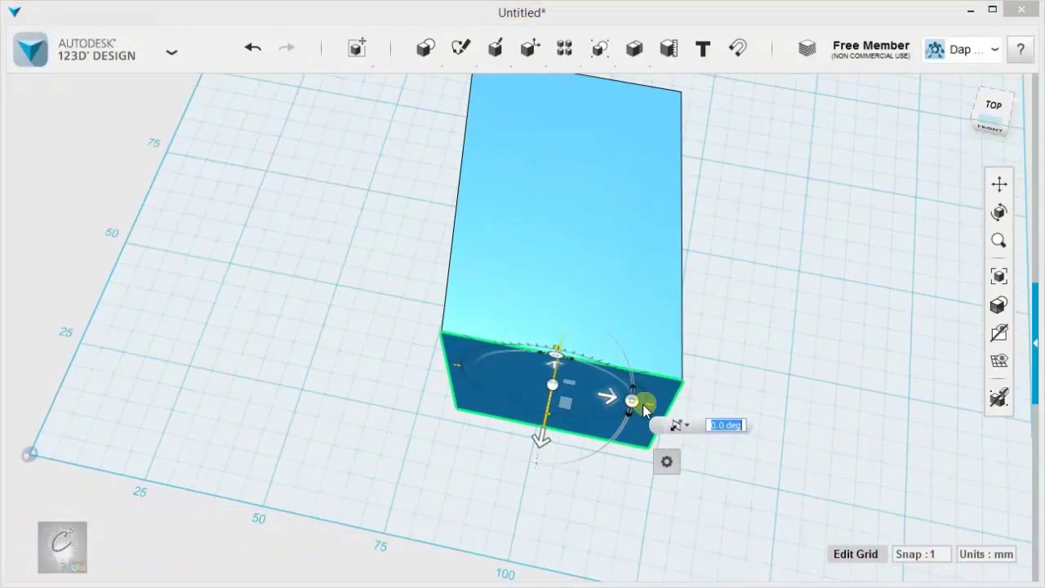
mouse_move(630, 406)
left_mouse_down()
mouse_move(622, 420)
mouse_move(629, 391)
mouse_move(638, 398)
left_mouse_up()
key("ctrl+z")
left_click(583, 454)
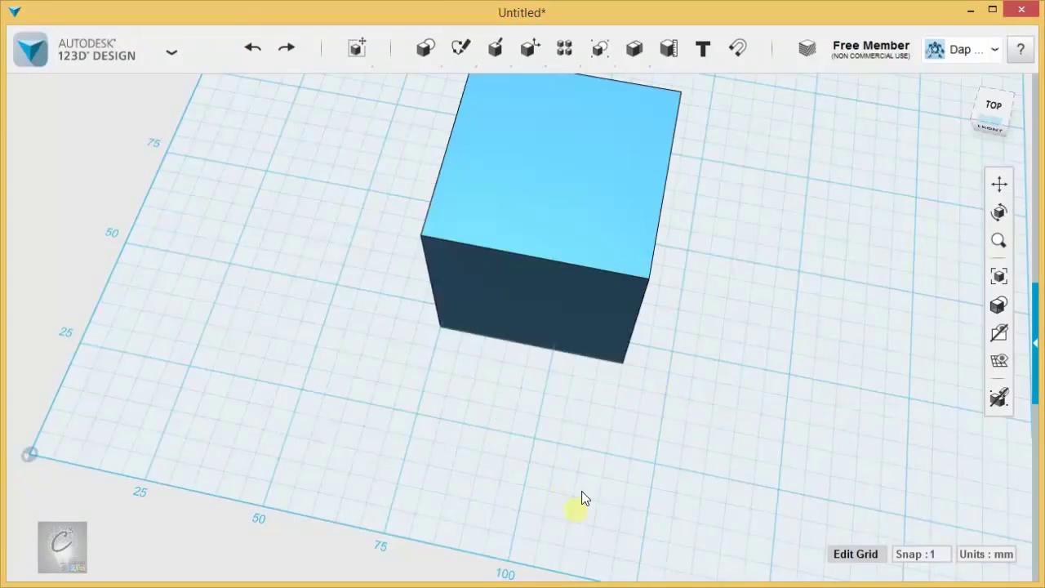
Start Tweak on the cube's front face again and try rotating the face.
left_click(546, 322)
left_click(590, 313)
left_click(622, 386)
mouse_move(668, 331)
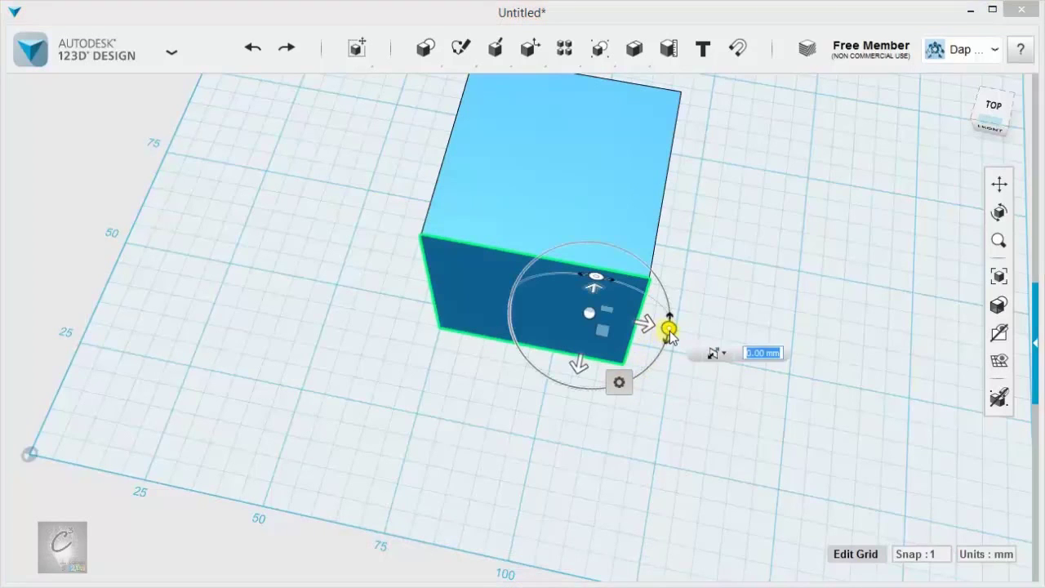
left_click_drag(668, 332, 654, 361)
left_click_drag(599, 332, 653, 329)
Rotate the cube's front face 100 degrees about its vertical axis with Tweak.
middle_click_drag(760, 264, 713, 394)
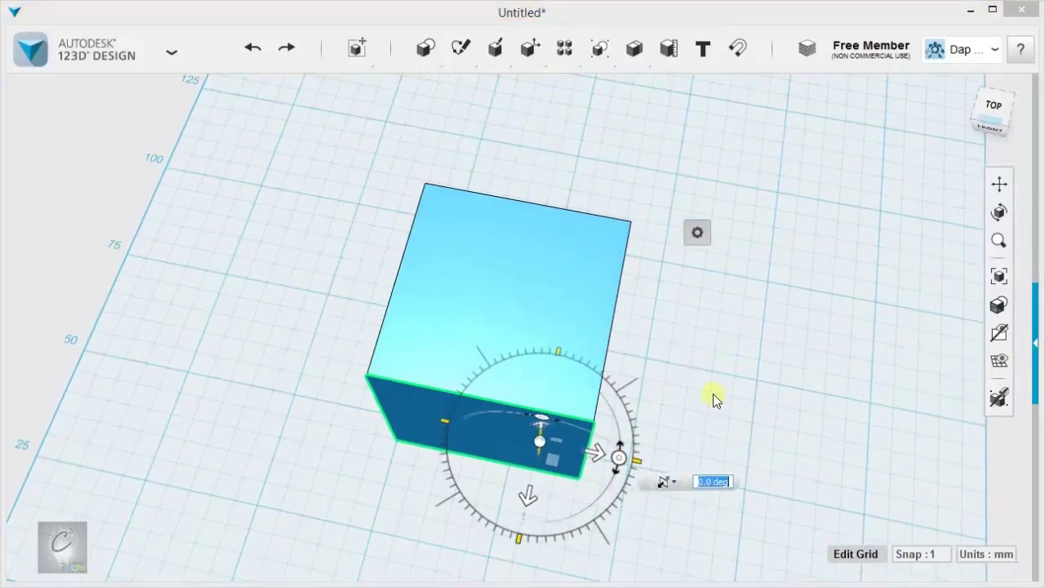
right_click_drag(712, 394, 735, 298)
right_click_drag(760, 392, 687, 428)
middle_click_drag(336, 408, 329, 283)
right_click_drag(329, 283, 334, 338)
scroll(322, 353, "up", 2)
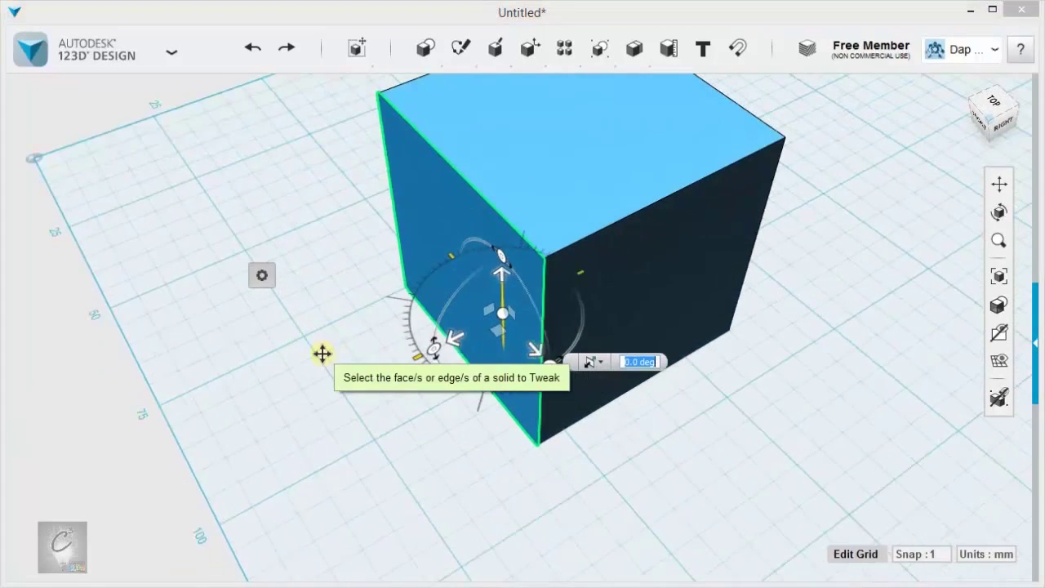
middle_click_drag(322, 352, 310, 392)
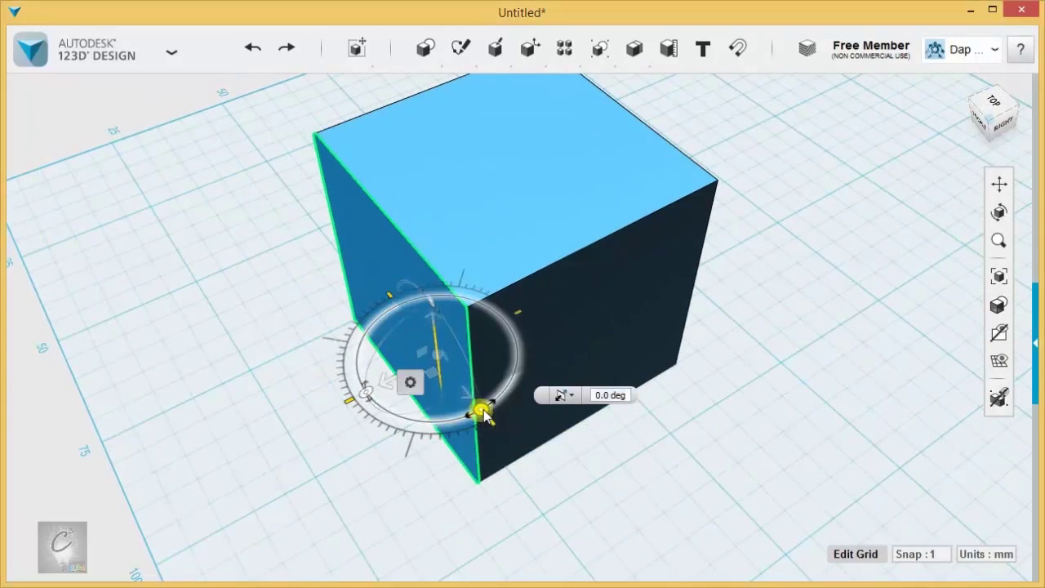
left_click_drag(488, 414, 524, 294)
right_click_drag(550, 318, 460, 285)
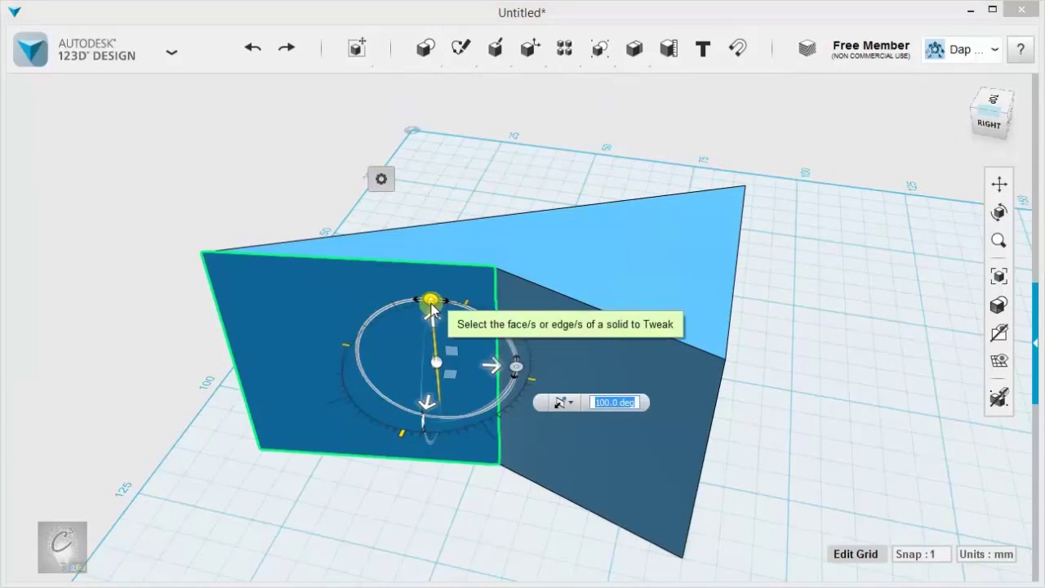
Distort the solid further with the Tweak manipulator on the rotated face and finish the tweak.
left_click_drag(430, 302, 453, 296)
right_click_drag(629, 269, 841, 298)
left_click_drag(605, 302, 617, 198)
right_click_drag(616, 199, 525, 240)
scroll(516, 234, "up", 4)
middle_click_drag(517, 292, 530, 398)
left_click(453, 270)
left_click(623, 378)
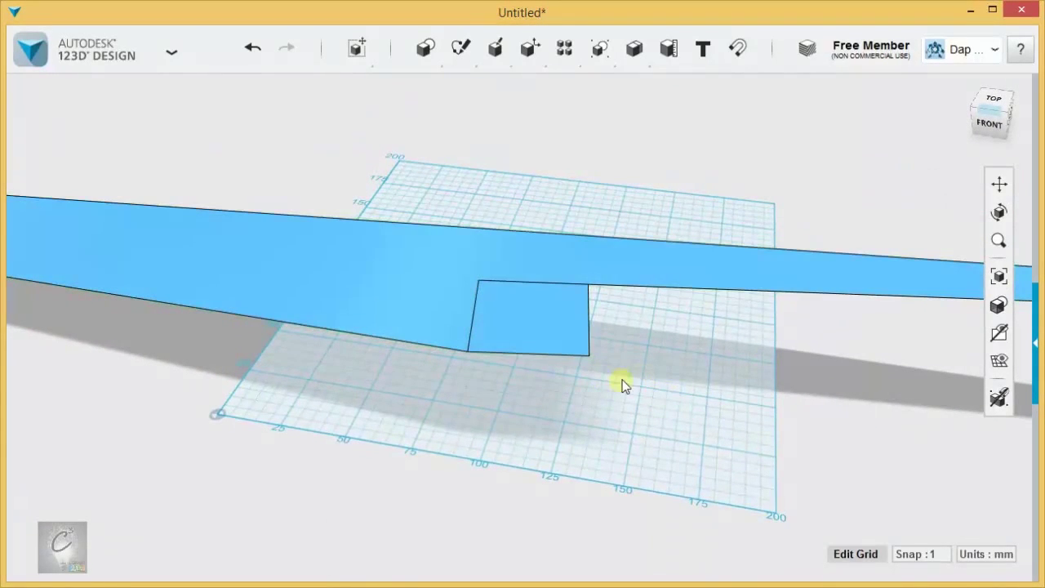
Undo the tweak of the front face to restore the cube.
key("ctrl+z")
right_click_drag(709, 317, 622, 300)
scroll(622, 302, "up", 3)
middle_click_drag(626, 327, 681, 348)
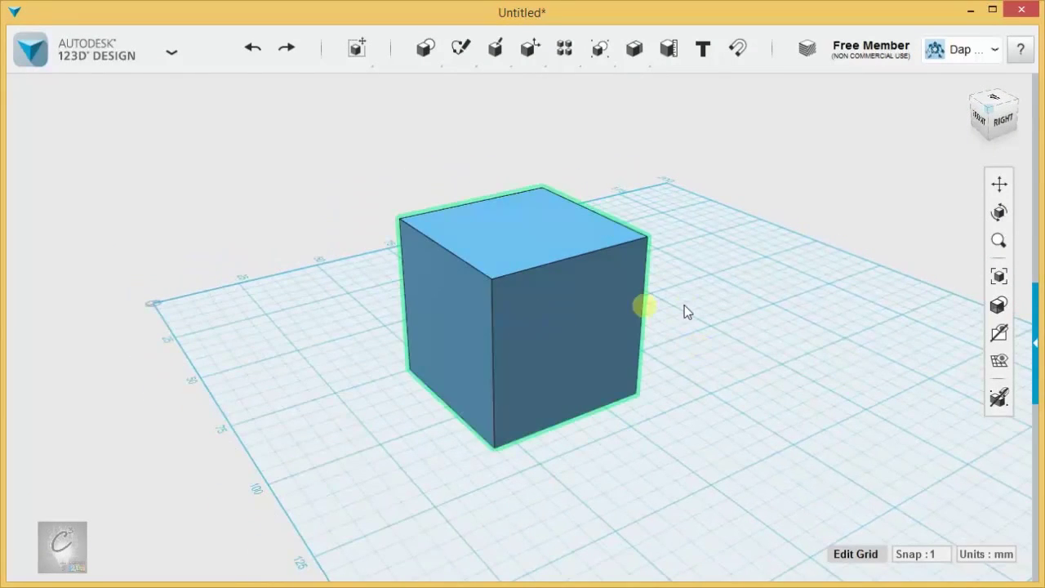
scroll(696, 309, "up", 4)
middle_click_drag(697, 308, 739, 298)
scroll(739, 298, "down", 1)
mouse_move(499, 46)
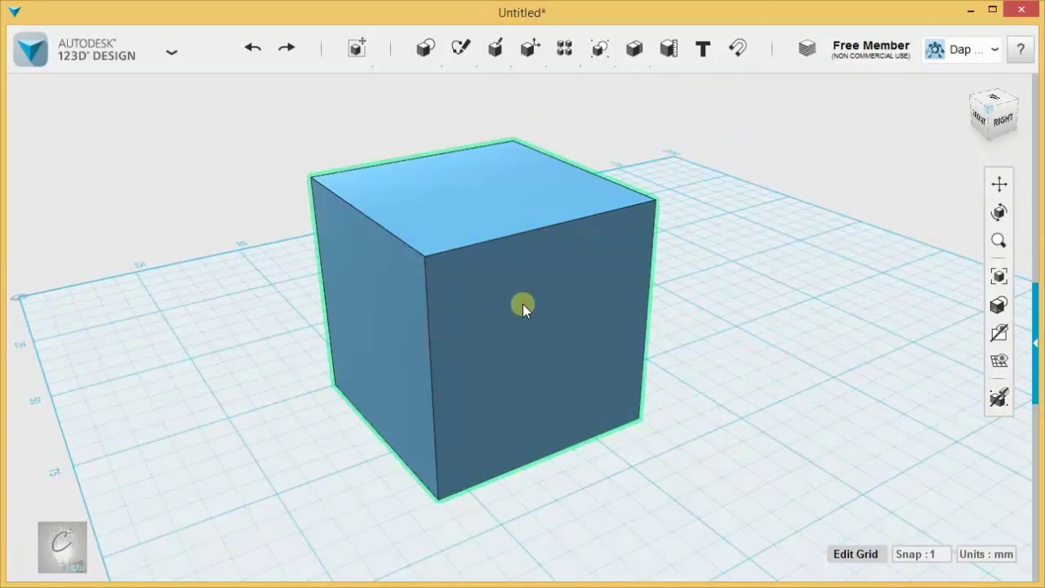
Start Pull/Press on the cube's right face and pull the face outward by 3 mm.
left_click(520, 305)
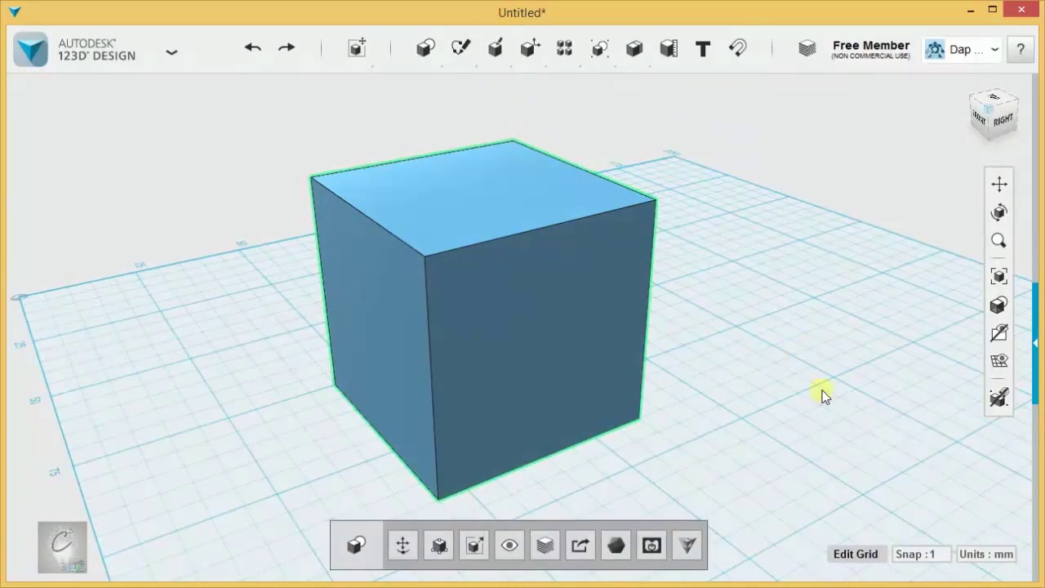
left_click(490, 304)
mouse_move(521, 376)
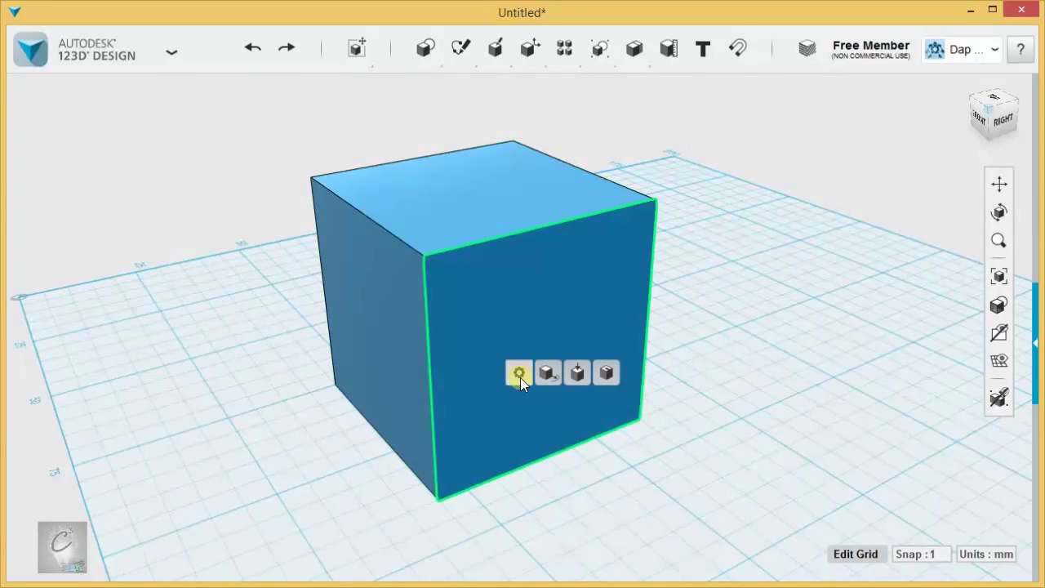
left_click(579, 374)
right_click_drag(749, 296, 644, 312)
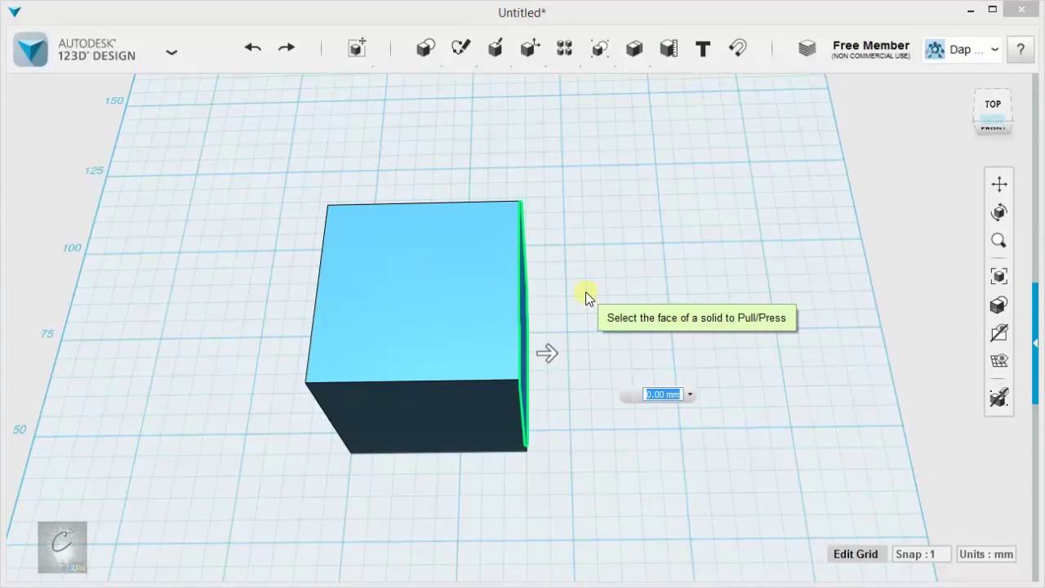
mouse_move(341, 31)
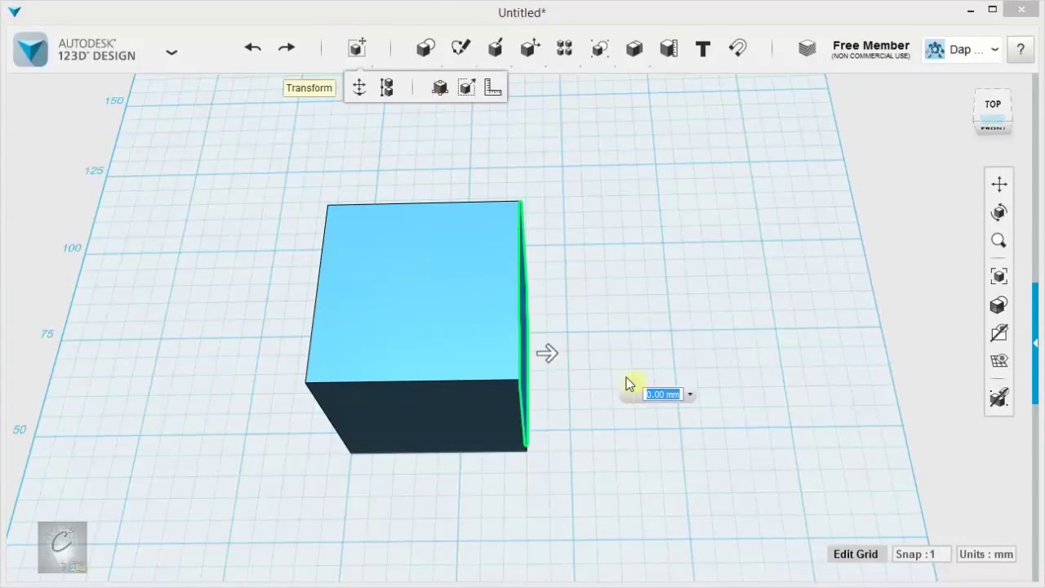
right_click_drag(605, 358, 583, 370)
scroll(581, 370, "up", 3)
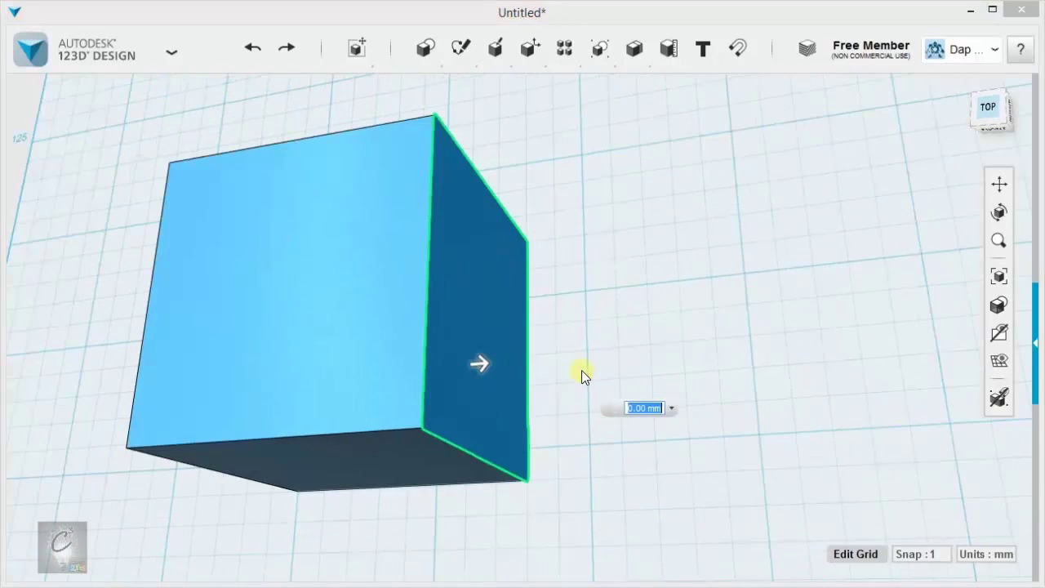
left_click(478, 364)
left_click(488, 366)
left_click_drag(489, 366, 503, 319)
right_click_drag(503, 318, 660, 296)
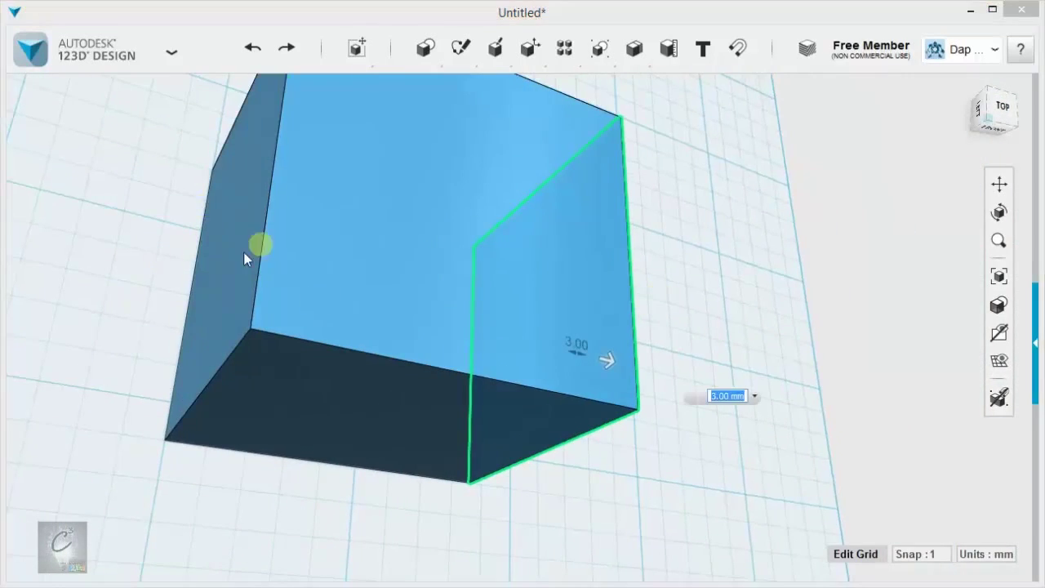
Set the Pull/Press distance of the right face to 10 mm and apply it.
right_click_drag(243, 251, 678, 302)
right_click_drag(591, 324, 704, 332)
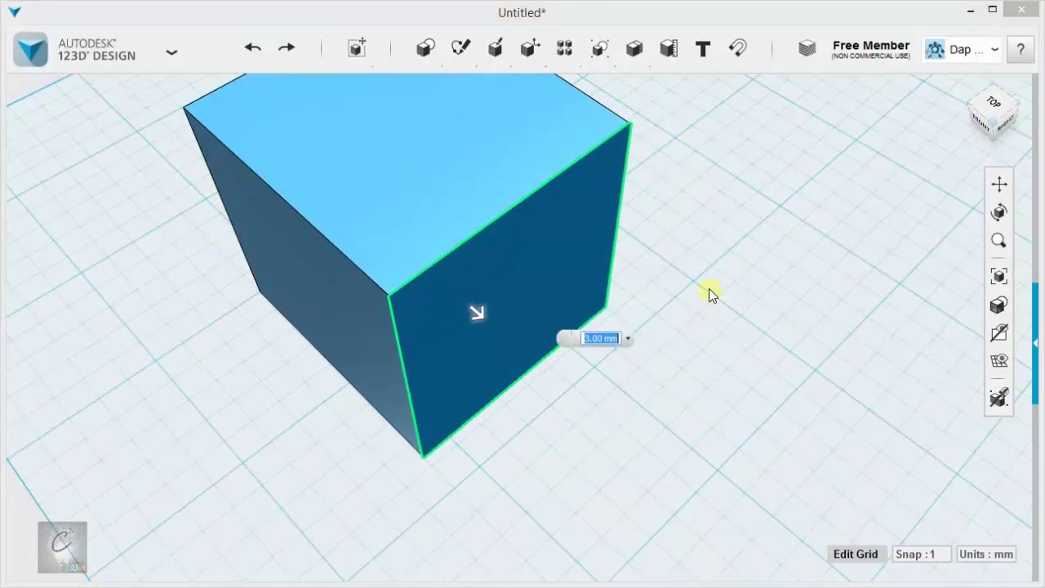
mouse_move(707, 275)
right_mouse_down()
mouse_move(689, 298)
mouse_move(719, 292)
right_mouse_up()
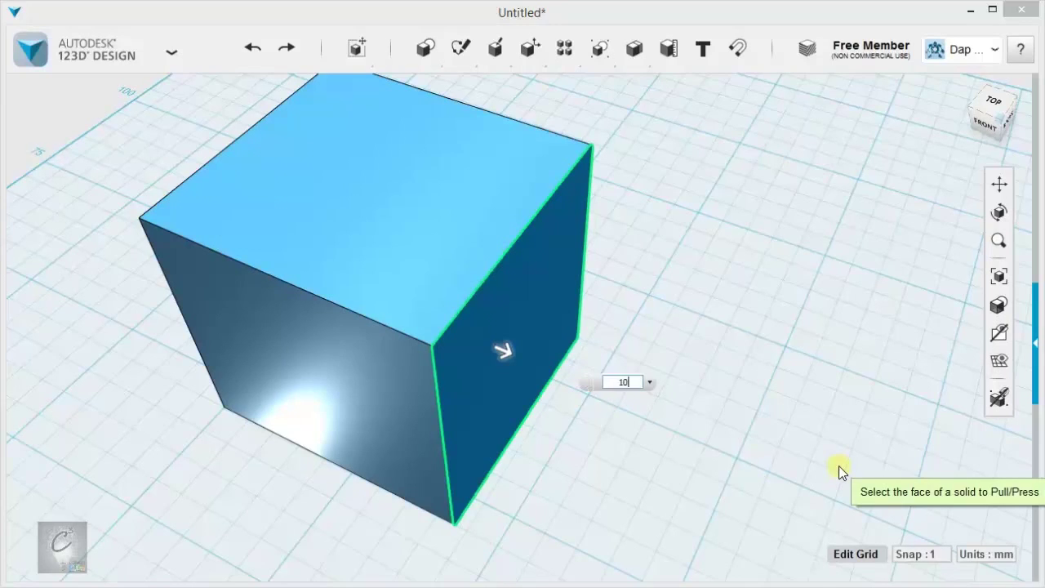
key("Return")
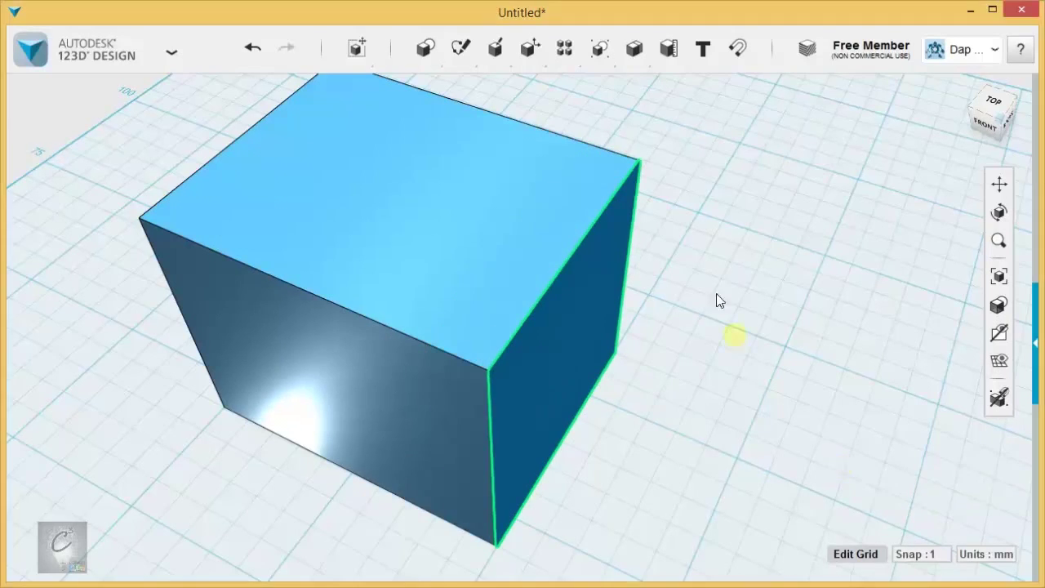
right_click_drag(716, 294, 848, 326)
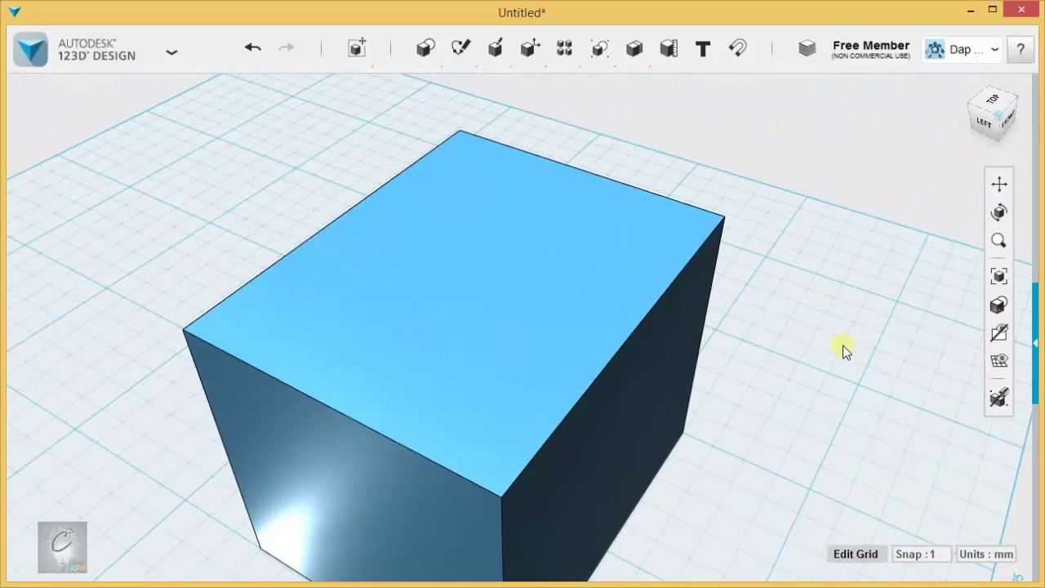
Select the solid's top face and start a Shell that opens it with inside walls.
left_click(488, 256)
left_click(540, 276)
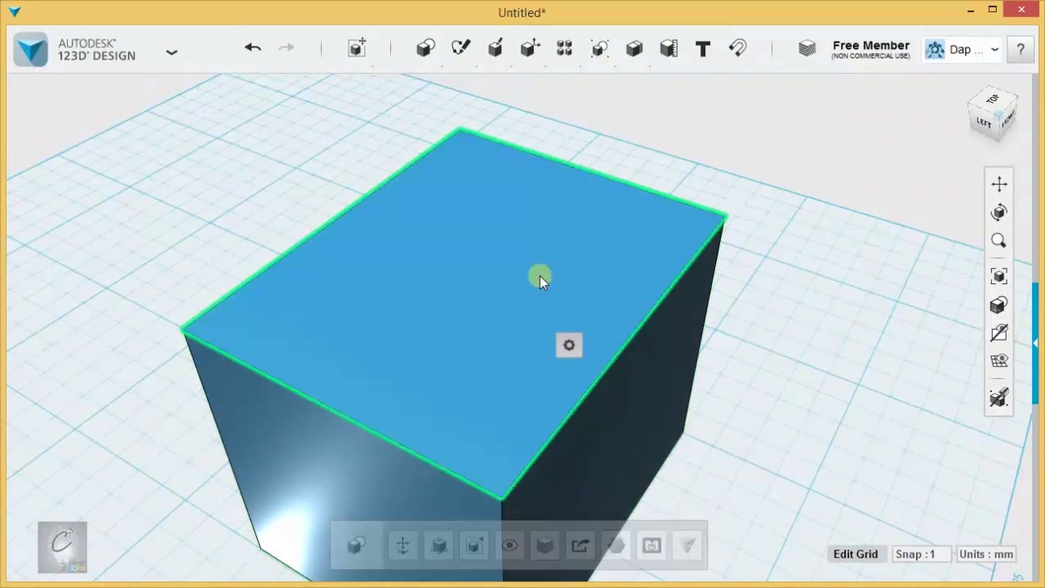
left_click(569, 343)
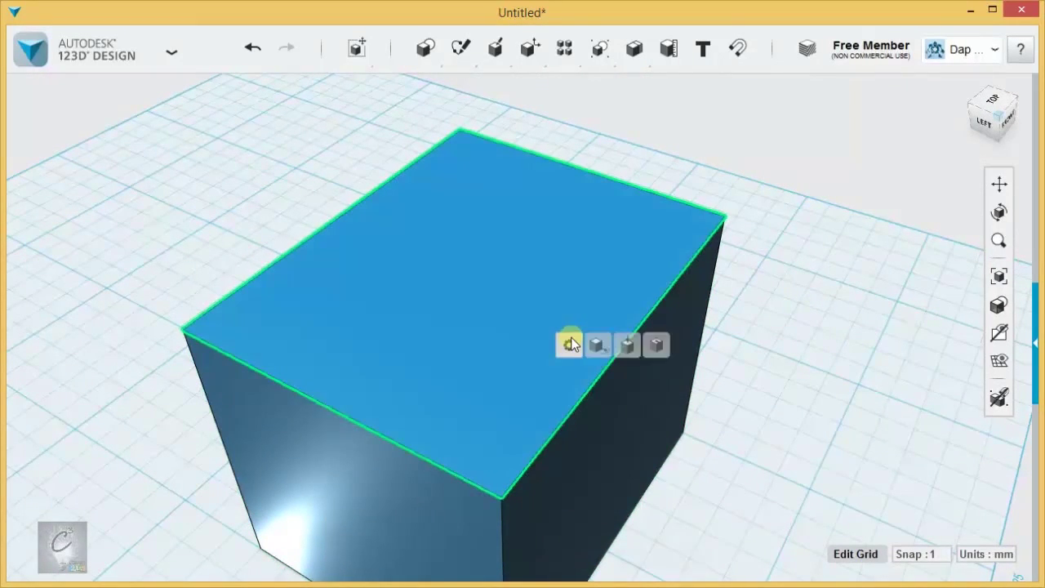
left_click(659, 347)
mouse_move(527, 51)
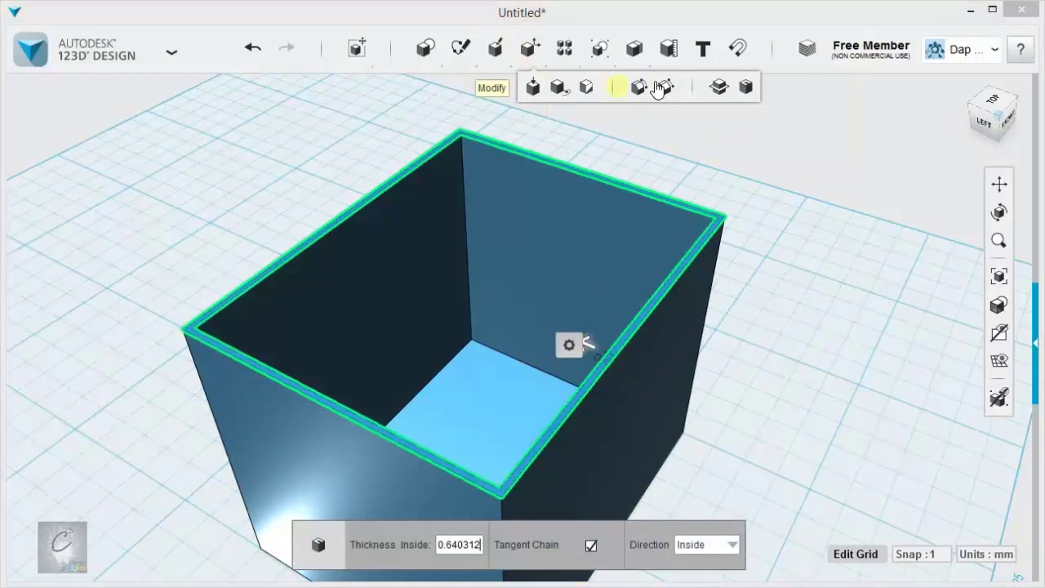
right_click_drag(784, 155, 852, 283)
scroll(283, 283, "up", 2)
middle_click_drag(283, 285, 173, 338)
right_click_drag(886, 245, 791, 241)
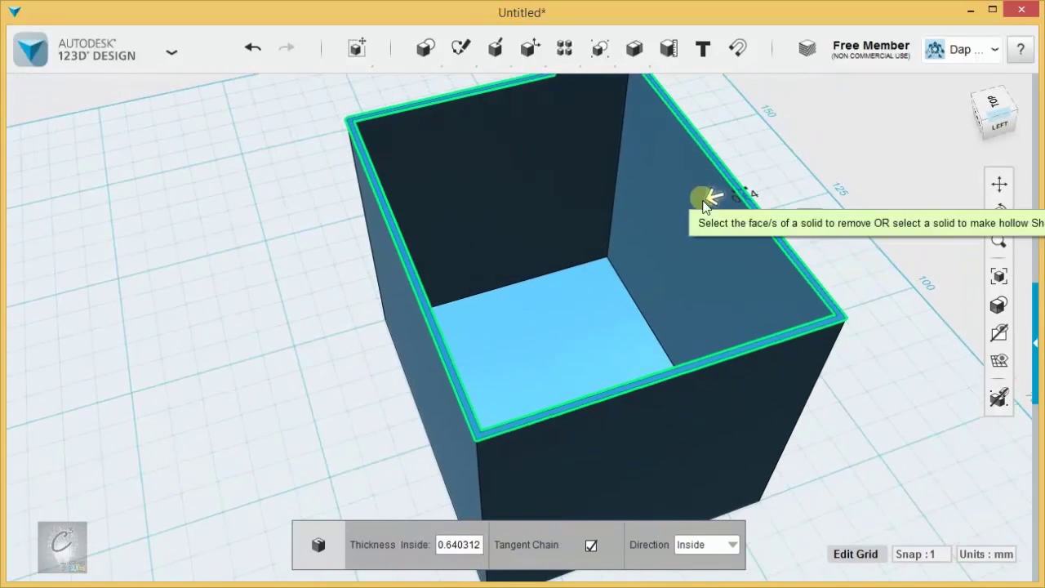
Thicken the shell's inside walls to 4 mm and display the model as outlines only.
left_click_drag(710, 204, 684, 205)
right_click_drag(684, 205, 898, 205)
mouse_move(998, 310)
left_click(964, 350)
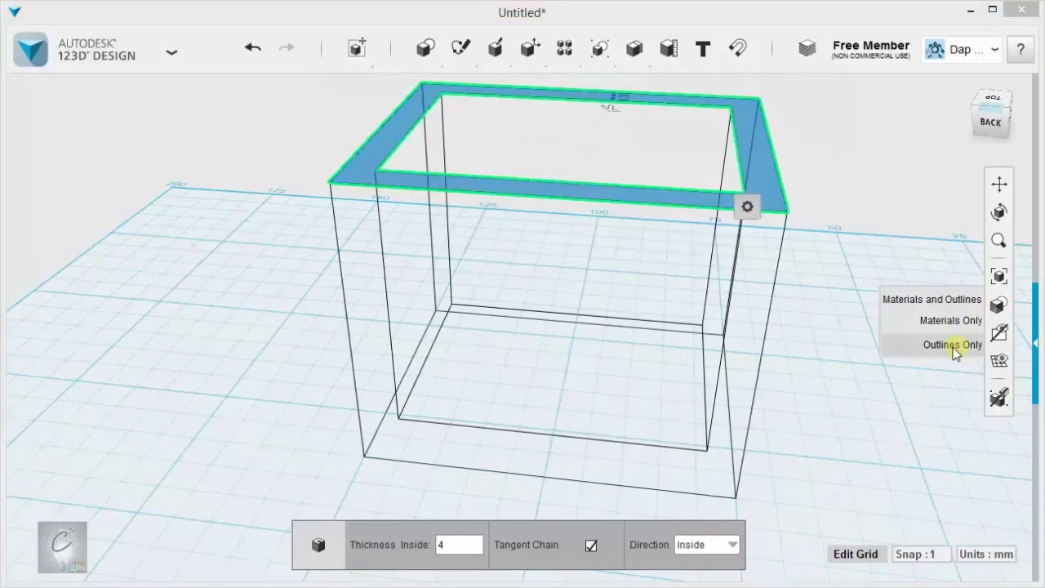
right_click_drag(836, 258, 846, 300)
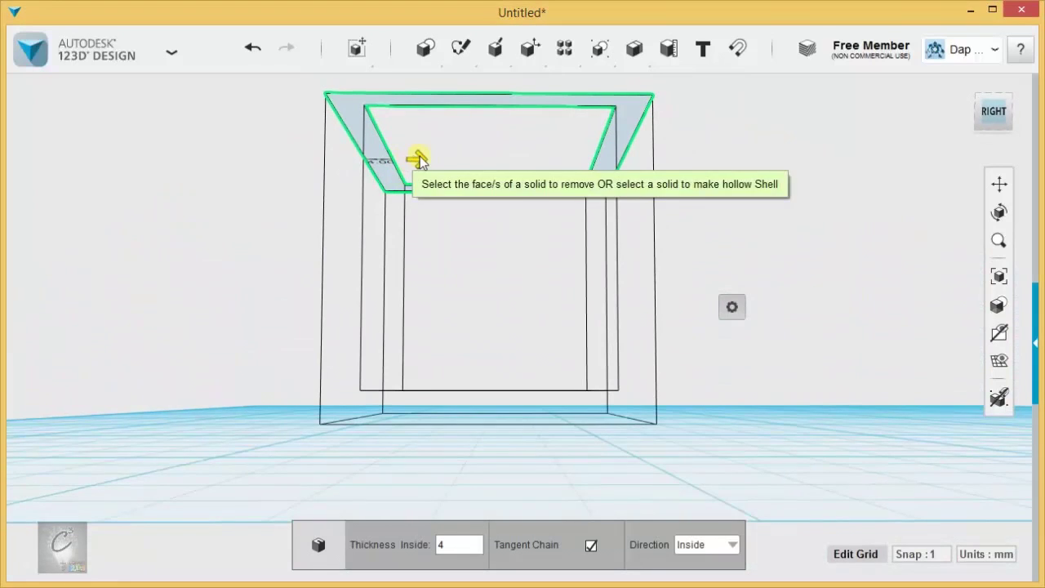
Adjust the shell's inside wall thickness with the manipulator and switch the display to materials and outlines.
mouse_move(425, 161)
left_mouse_down()
mouse_move(476, 158)
mouse_move(407, 163)
left_mouse_up()
right_click_drag(716, 208, 709, 531)
mouse_move(1000, 306)
left_click(931, 300)
Change the shell direction to Outside and thicken the walls to 20 mm.
left_click(720, 547)
left_click(709, 574)
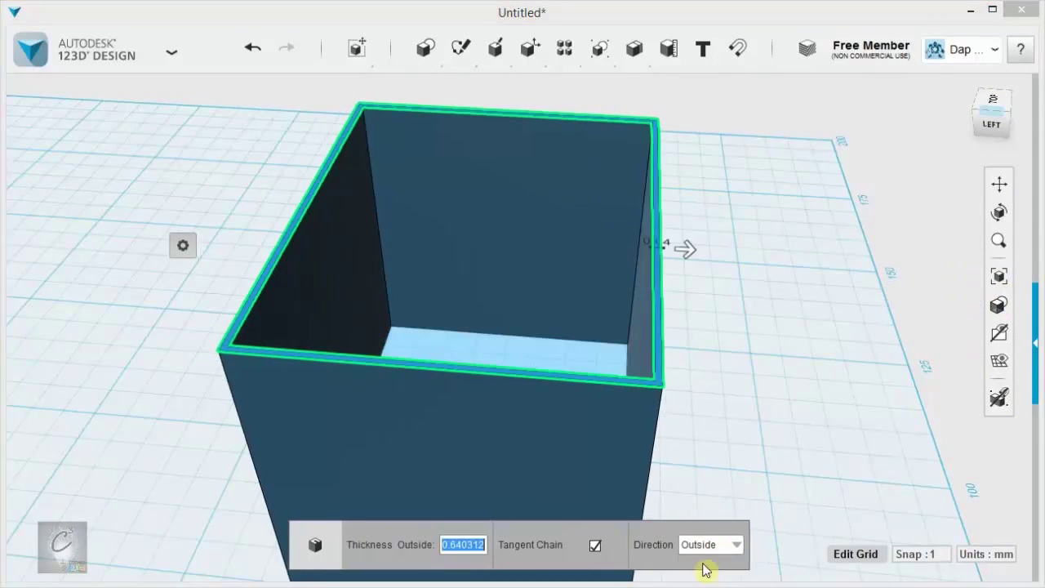
right_click_drag(695, 498, 755, 364)
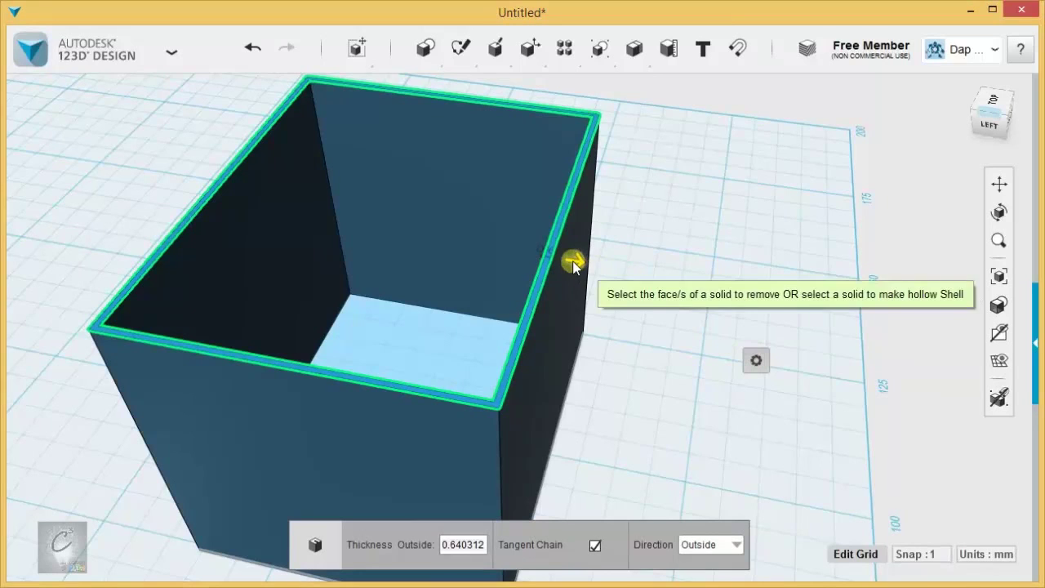
left_click_drag(574, 262, 760, 311)
scroll(433, 310, "down", 3)
right_click_drag(434, 310, 442, 351)
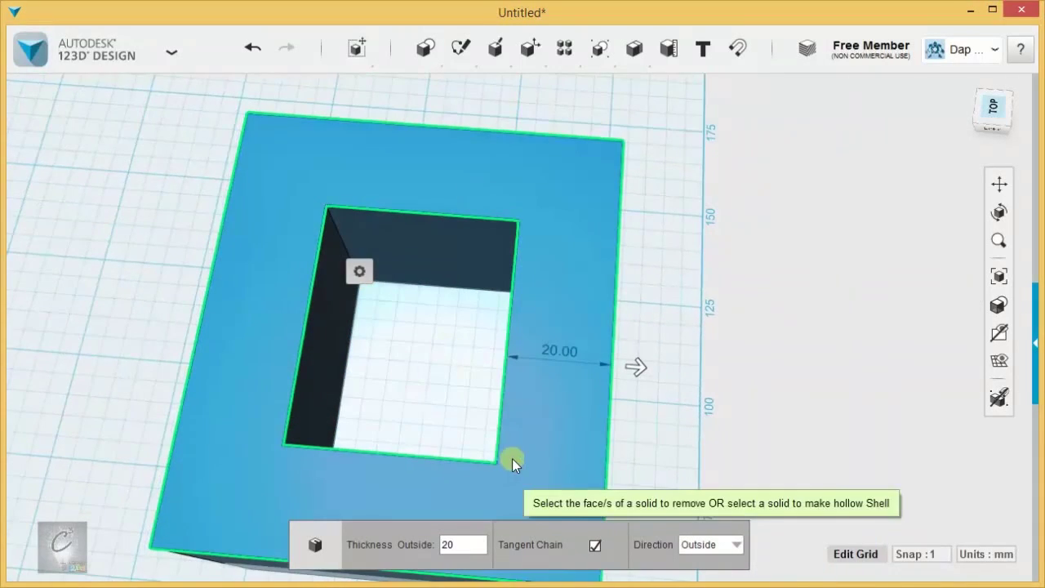
right_click_drag(532, 373, 613, 398)
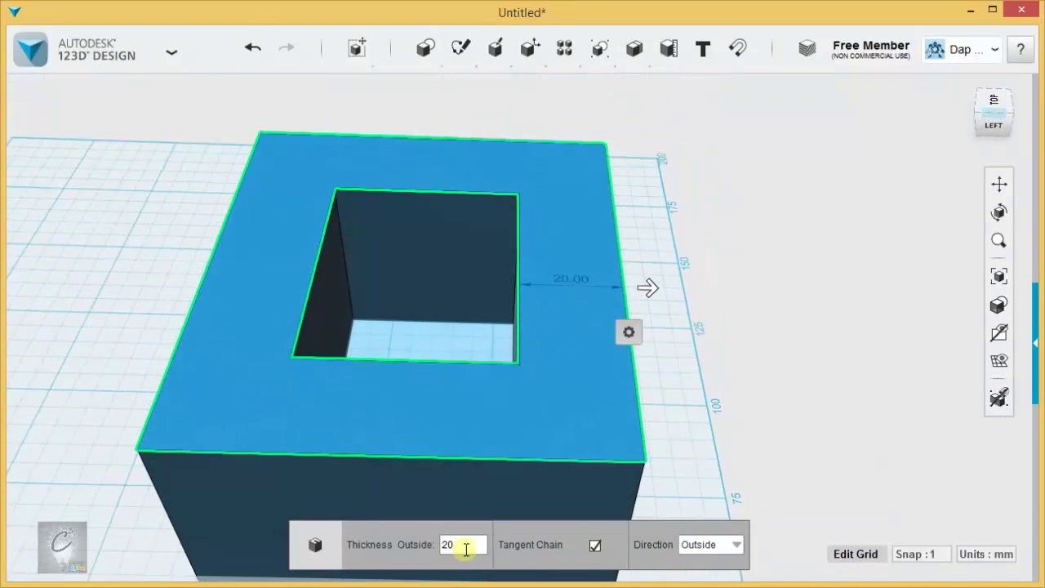
Set the outside shell thickness to 5 mm and finish the shell.
left_click_drag(466, 549, 428, 553)
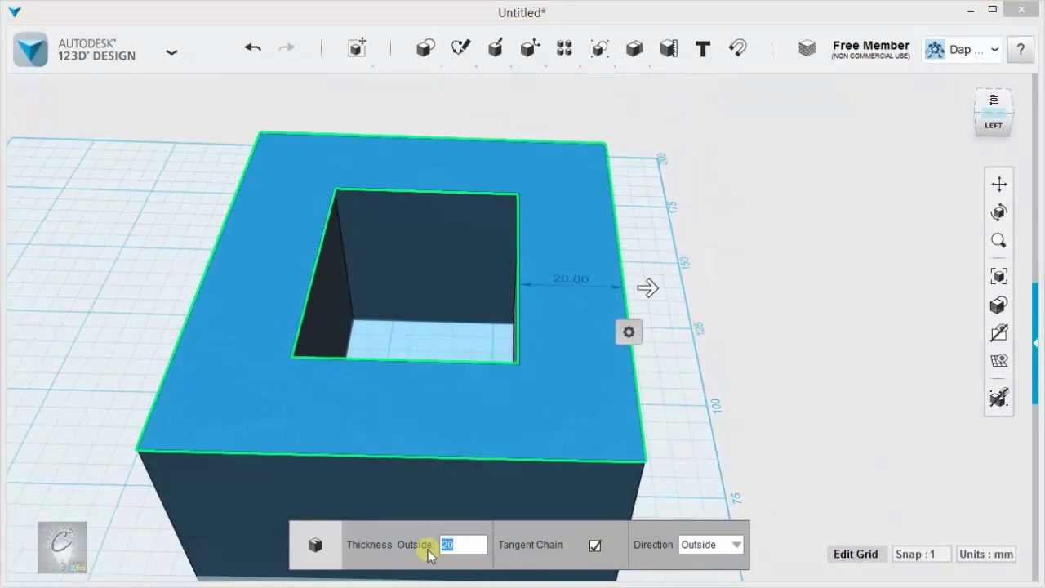
type("5")
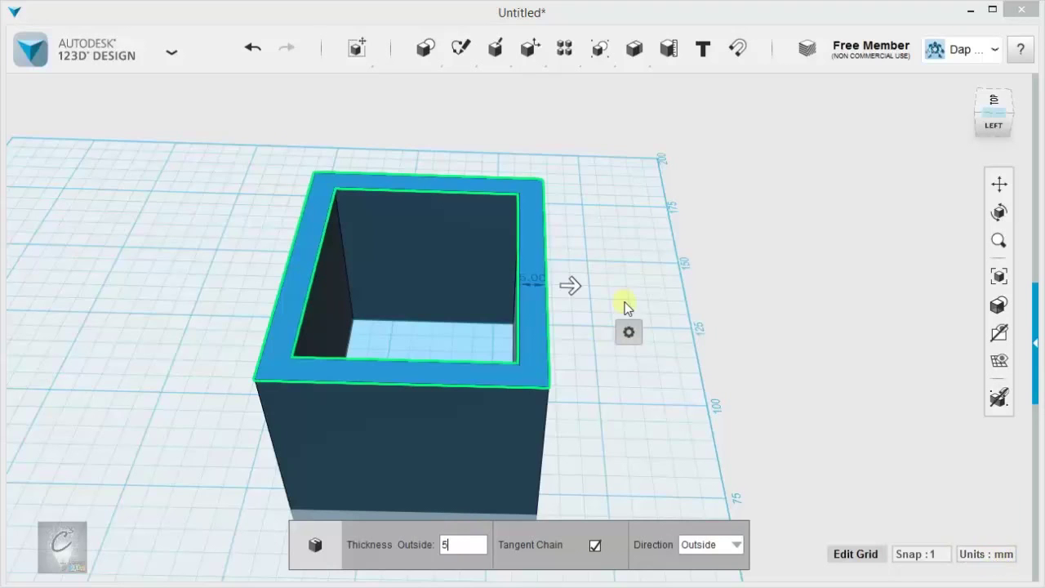
left_click(626, 233)
right_click_drag(629, 282, 473, 334)
Undo the shell to restore the solid cube.
key("ctrl+z")
key("ctrl+z")
key("ctrl+y")
right_click_drag(297, 254, 637, 322)
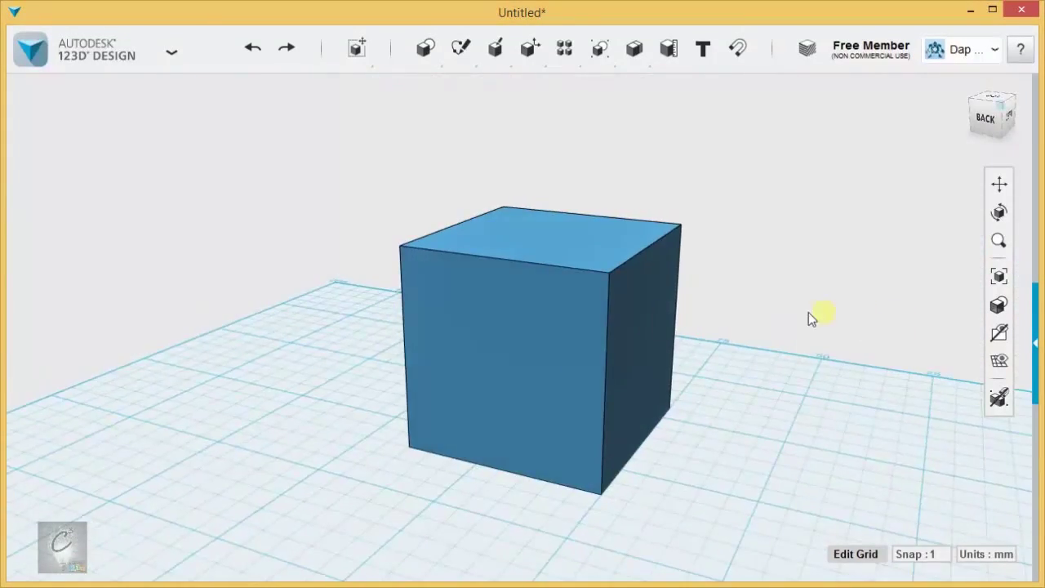
mouse_move(798, 317)
right_mouse_down()
mouse_move(754, 326)
mouse_move(788, 327)
mouse_move(757, 307)
mouse_move(792, 309)
right_mouse_up()
Start the Tweak tool on the top edge of the cube's left face.
left_click(610, 321)
left_click(585, 263)
left_click(739, 283)
right_click_drag(735, 264, 870, 350)
middle_click_drag(870, 351, 754, 376)
right_click_drag(753, 375, 740, 377)
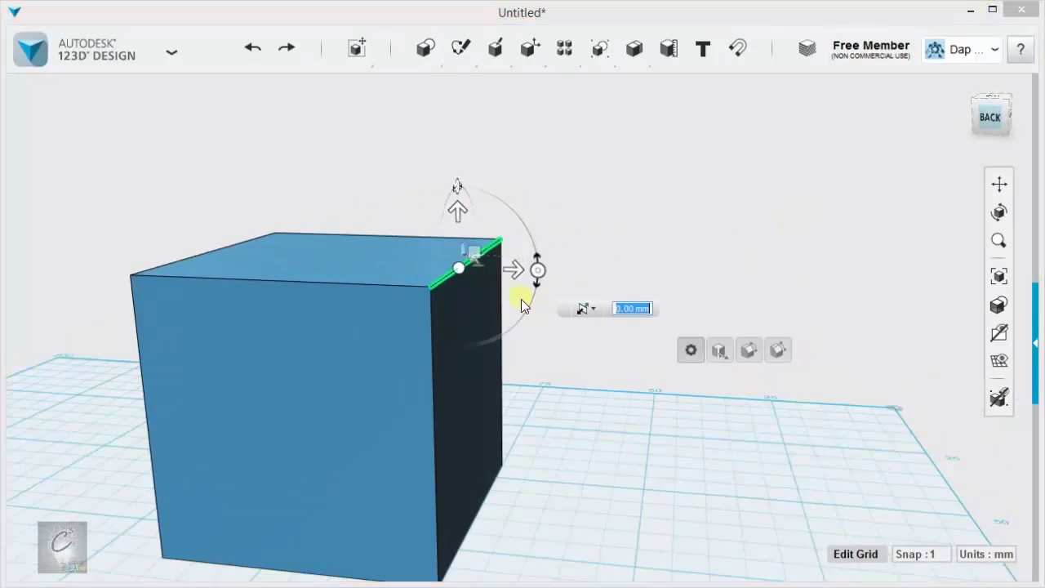
scroll(539, 305, "down", 2)
Move and rotate the selected edge with the Tweak manipulator to distort the cube, and finish the tweak.
left_click_drag(554, 280, 570, 283)
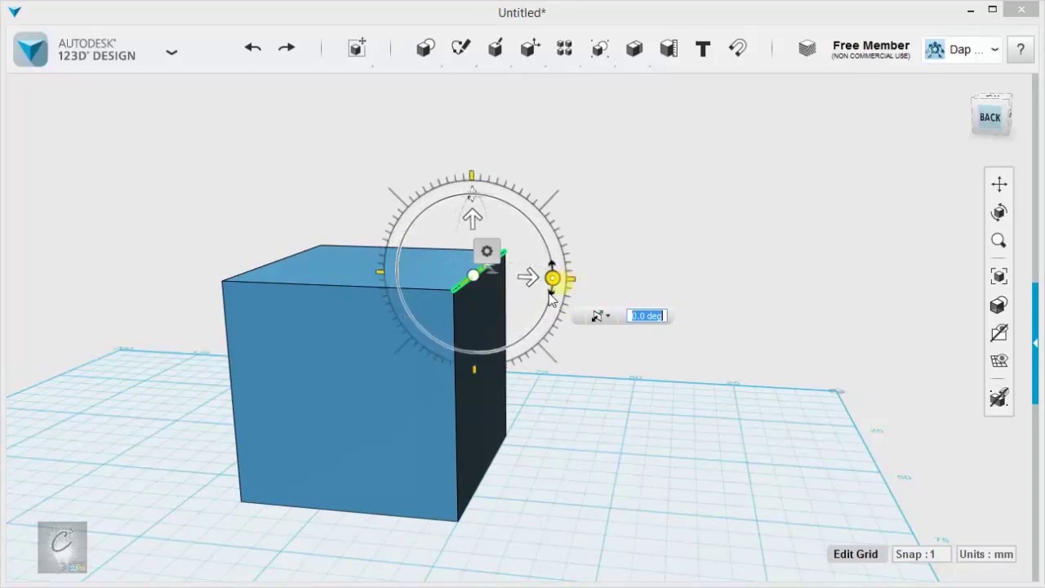
right_click_drag(530, 281, 341, 203)
mouse_move(341, 202)
left_mouse_down()
mouse_move(397, 204)
mouse_move(338, 197)
mouse_move(294, 214)
mouse_move(339, 184)
left_mouse_up()
right_click_drag(417, 201, 487, 205)
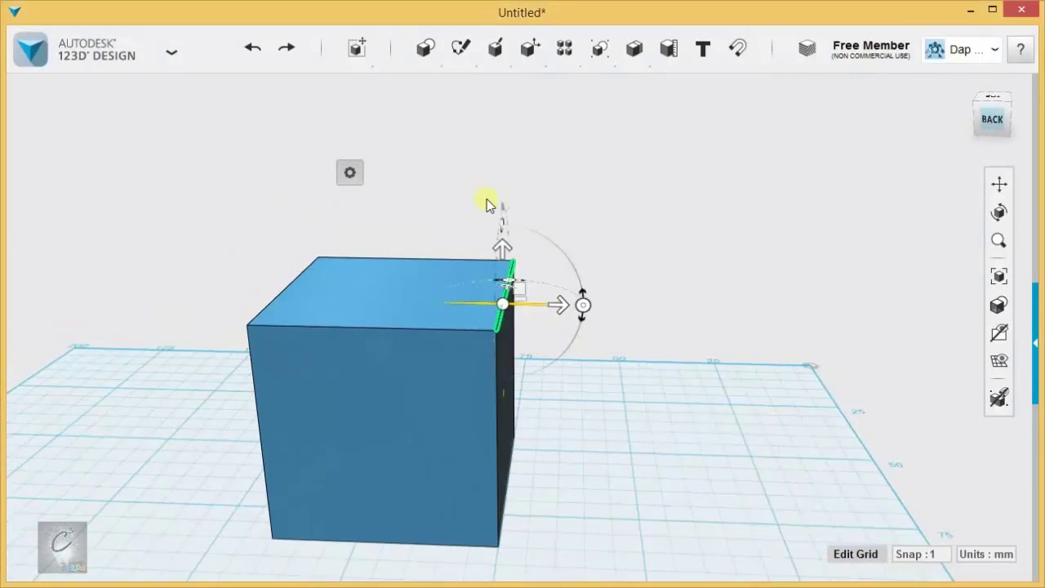
mouse_move(523, 290)
left_mouse_down()
mouse_move(577, 258)
mouse_move(782, 297)
mouse_move(581, 377)
mouse_move(479, 164)
mouse_move(596, 133)
mouse_move(353, 448)
mouse_move(588, 234)
mouse_move(797, 137)
mouse_move(342, 138)
mouse_move(743, 175)
mouse_move(453, 437)
mouse_move(572, 241)
mouse_move(551, 316)
mouse_move(533, 308)
left_mouse_up()
right_click_drag(677, 273, 317, 380)
left_click_drag(400, 303, 527, 259)
right_click_drag(527, 259, 562, 392)
left_click(499, 443)
Undo the edge tweak to restore the cube.
key("ctrl+z")
right_click_drag(433, 399, 554, 371)
middle_click_drag(554, 370, 675, 487)
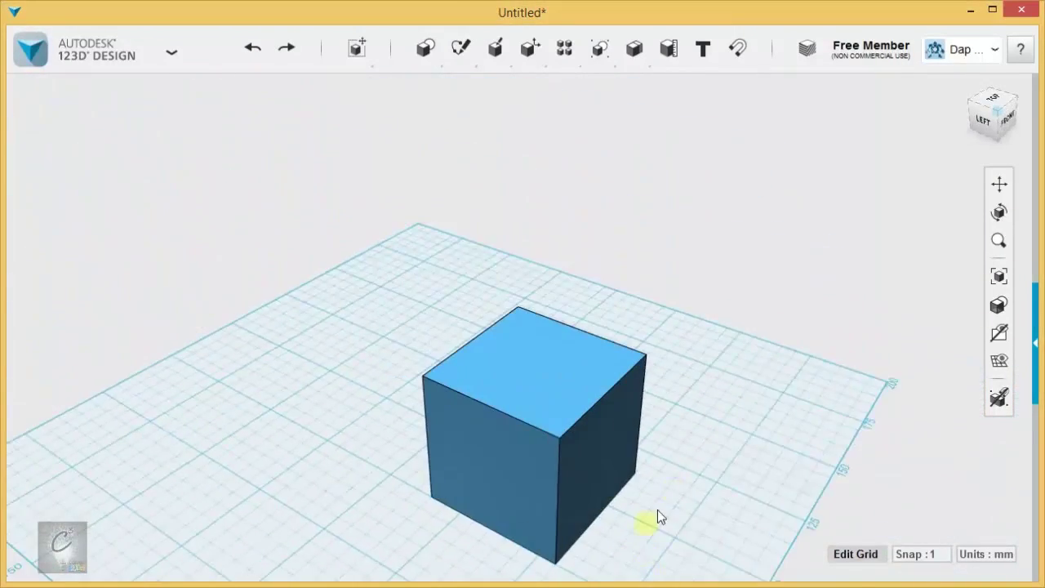
Try to fillet the top edge of the cube's front face, and leave the command.
scroll(676, 488, "up", 3)
right_click_drag(688, 466, 701, 452)
middle_click_drag(701, 453, 705, 384)
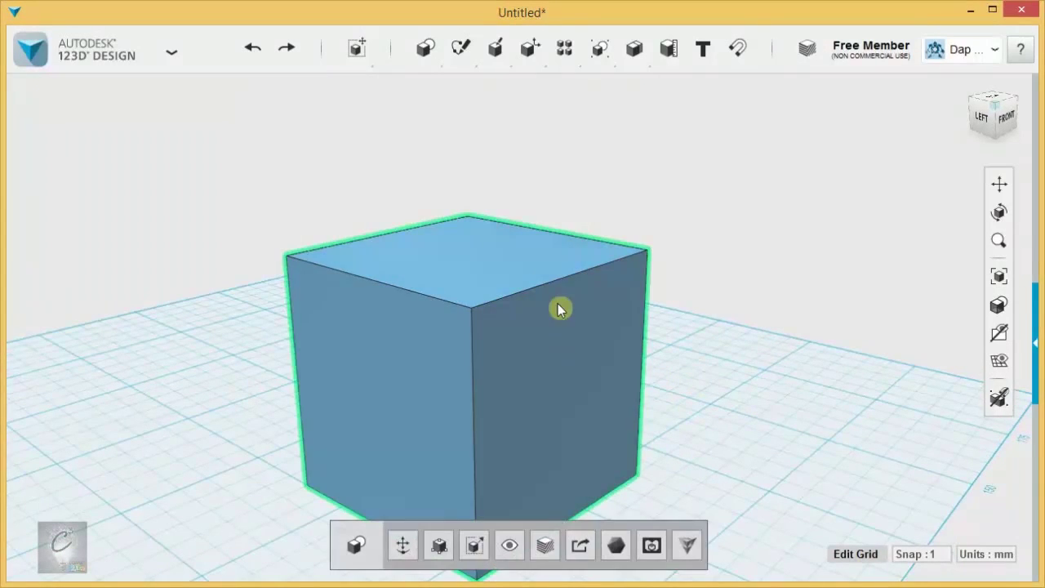
left_click(542, 284)
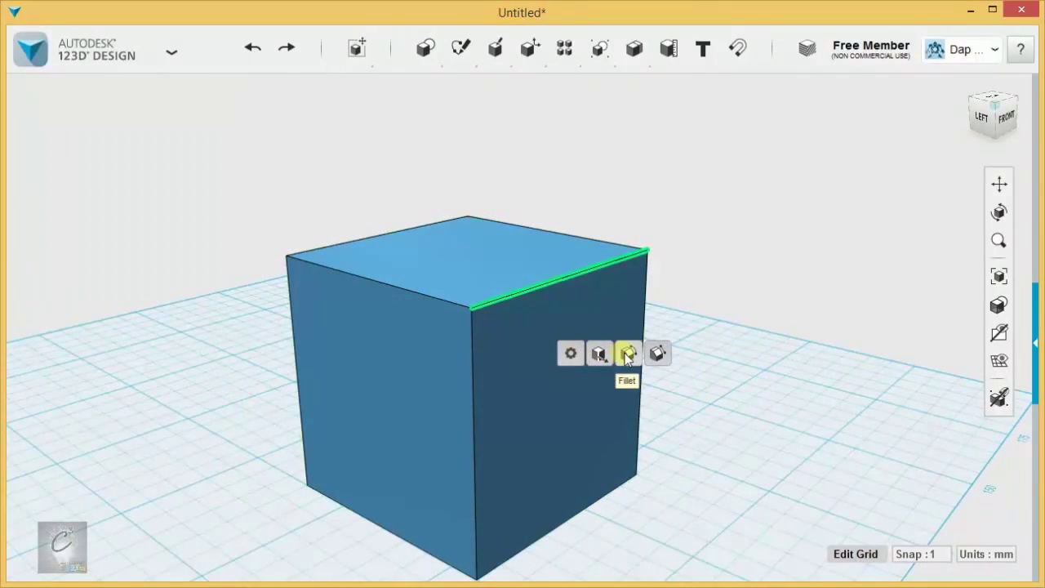
left_click(628, 352)
right_click_drag(716, 247, 743, 265)
right_click_drag(687, 220, 587, 274)
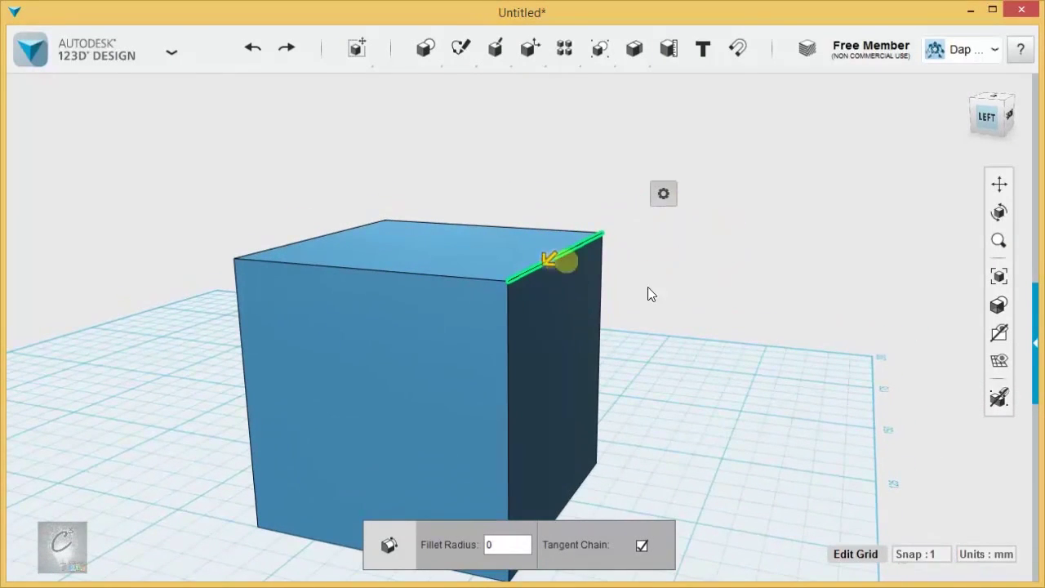
left_click(616, 343)
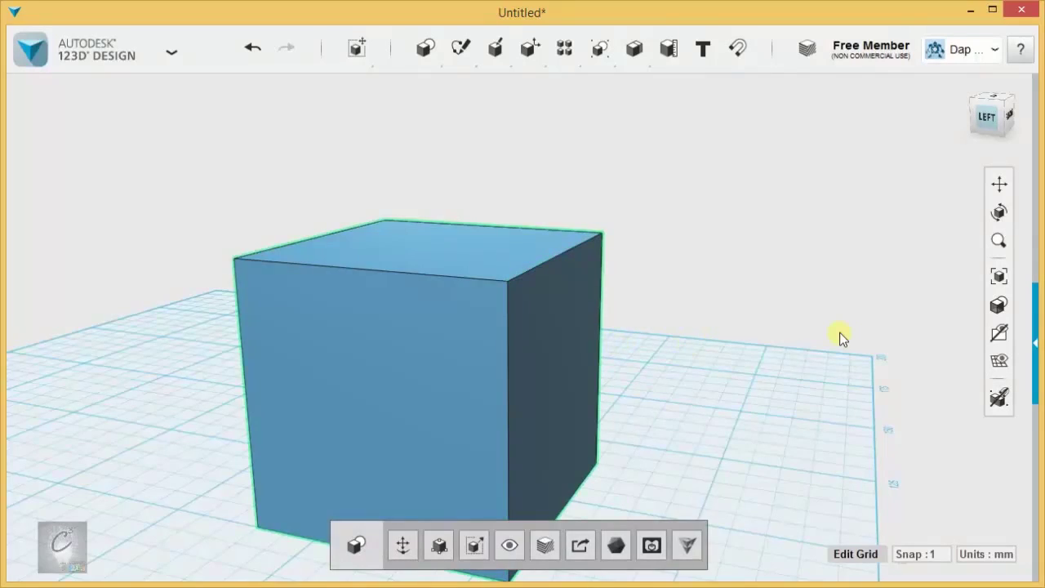
right_click_drag(840, 338, 660, 350)
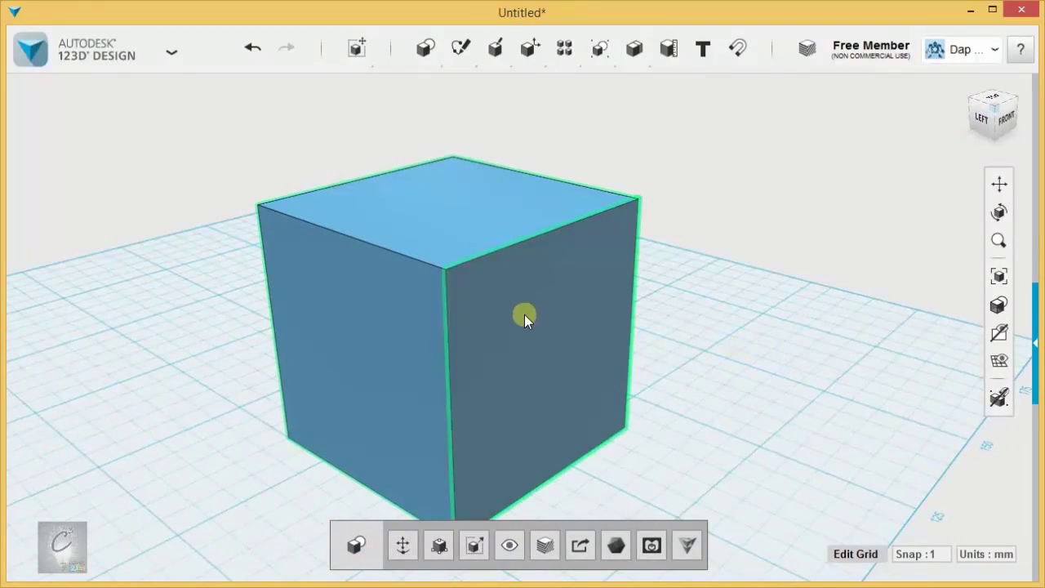
left_click(742, 334)
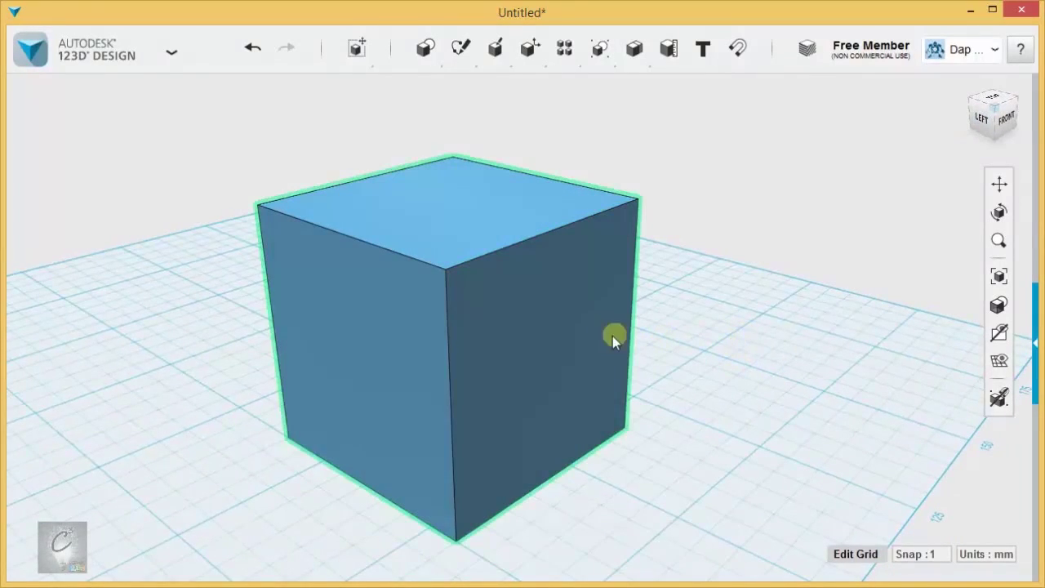
Try to fillet all four edges of the cube's top face together, and leave the command.
left_click(532, 312)
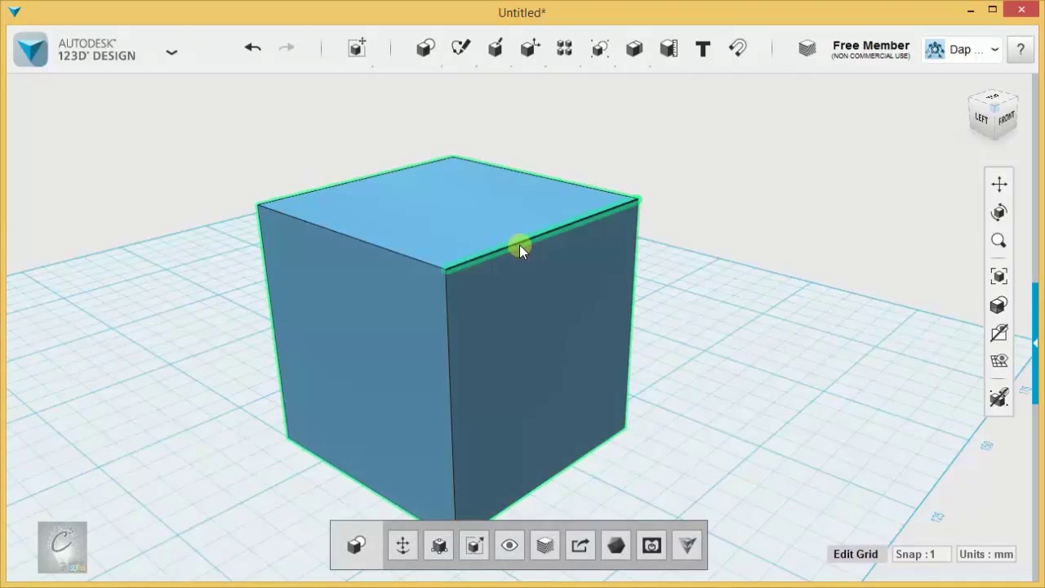
left_click(519, 244)
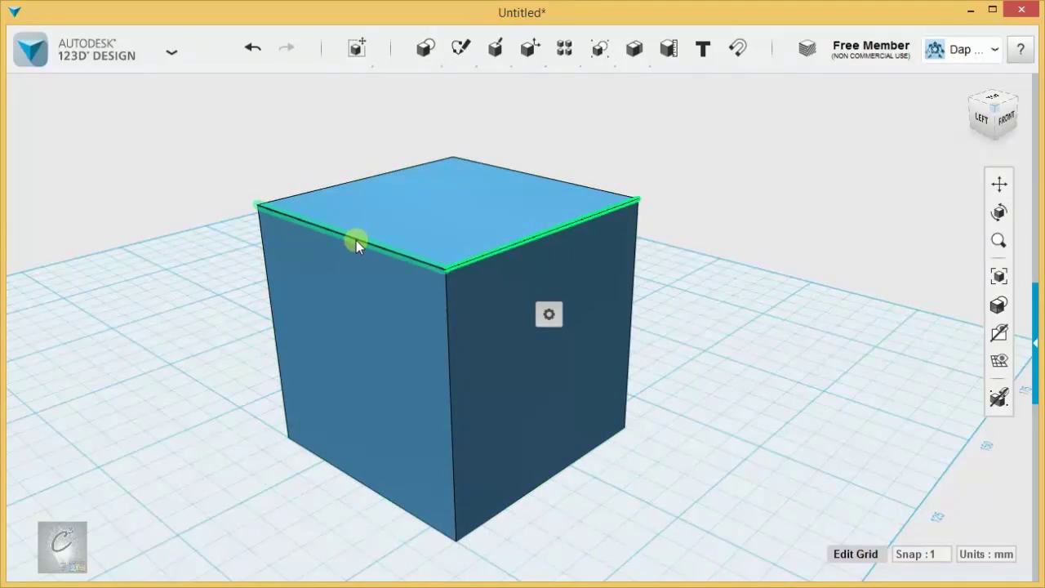
left_click(356, 240, "shift")
left_click(341, 186, "shift")
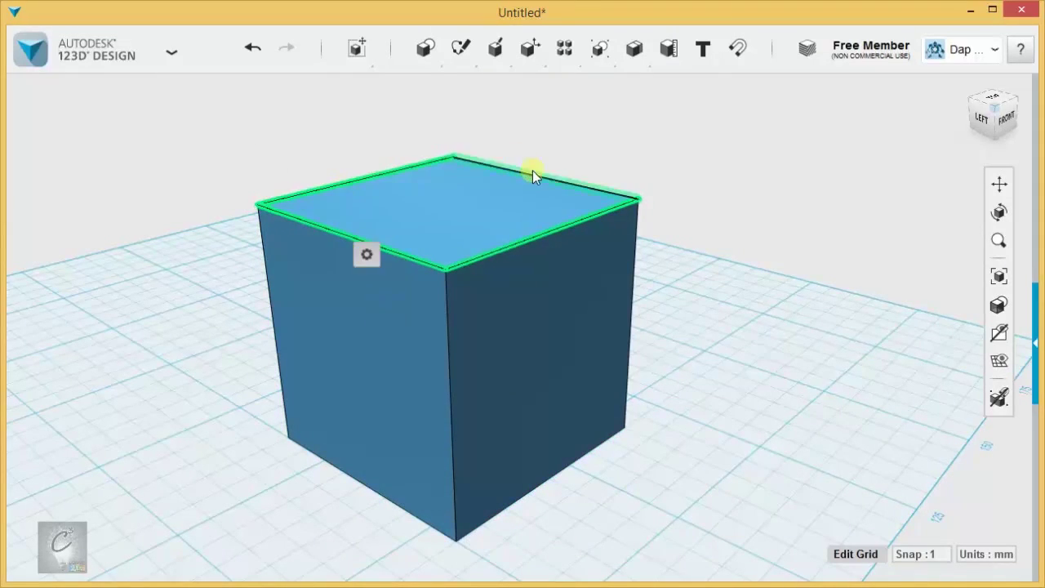
left_click(533, 172, "shift")
right_click_drag(677, 198, 776, 188)
middle_click_drag(665, 263, 873, 279)
scroll(738, 310, "up", 2)
right_click_drag(874, 283, 822, 290)
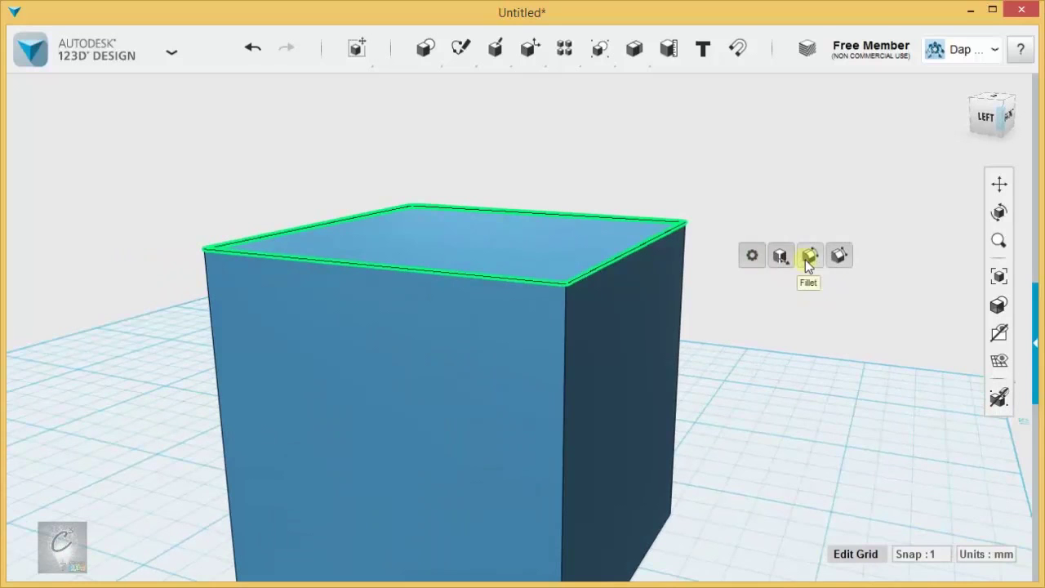
left_click(808, 258)
mouse_move(758, 338)
right_mouse_down()
mouse_move(805, 332)
mouse_move(693, 326)
mouse_move(694, 337)
mouse_move(558, 369)
right_mouse_up()
left_click_drag(611, 245, 607, 216)
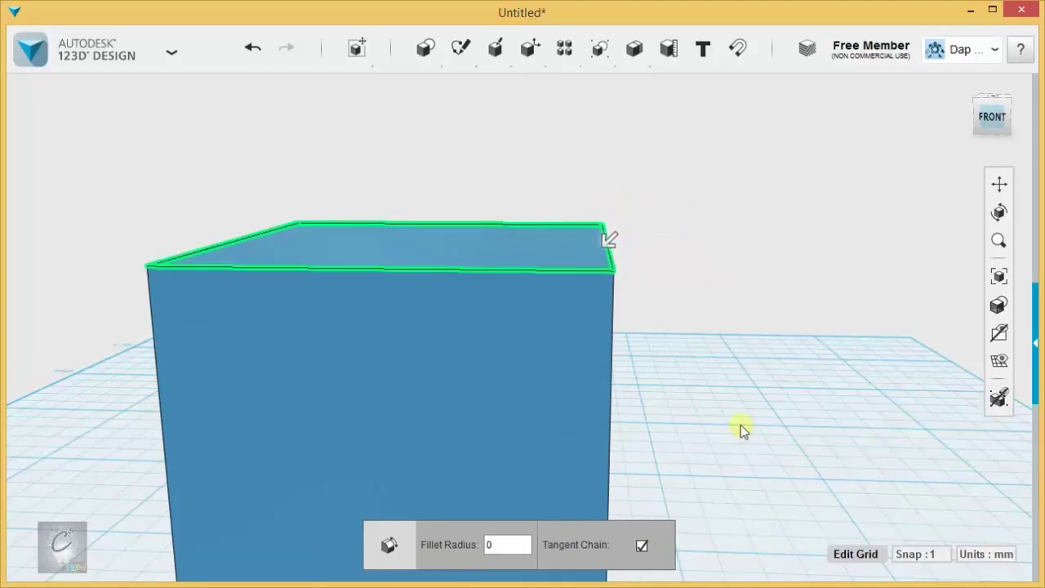
right_click_drag(739, 423, 605, 400)
left_click(626, 372)
Fillet the top edge of the cube's right face with a radius of 5 mm.
left_click(652, 256)
right_click_drag(799, 300, 571, 531)
left_click(766, 265)
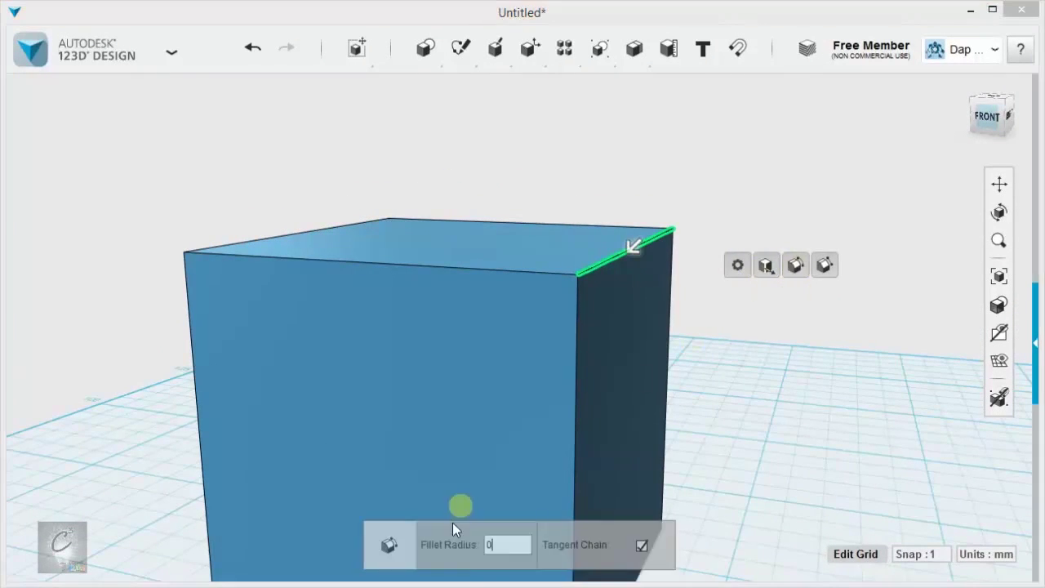
left_click_drag(512, 545, 471, 554)
type("5")
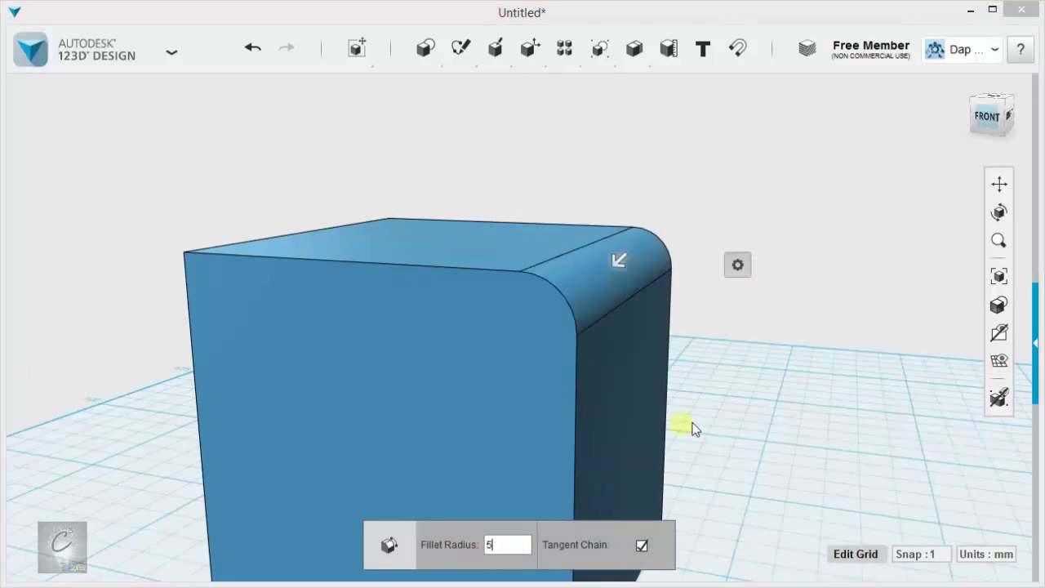
right_click_drag(691, 429, 784, 396)
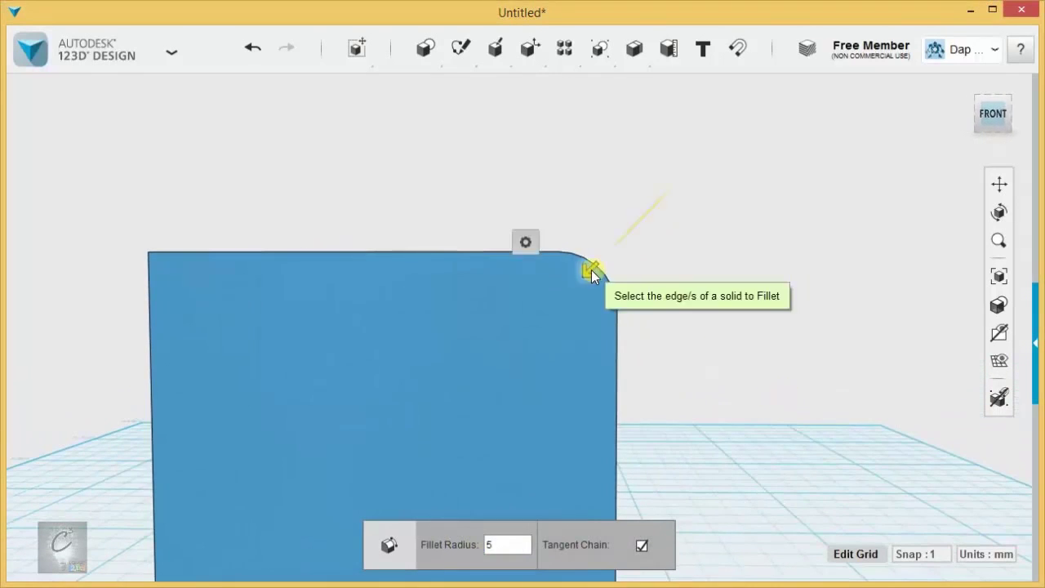
Enlarge the edge's fillet radius with the manipulator to 37.5 mm and on to 65 mm.
left_click_drag(591, 270, 498, 356)
scroll(723, 287, "down", 5)
middle_click_drag(788, 350, 705, 341)
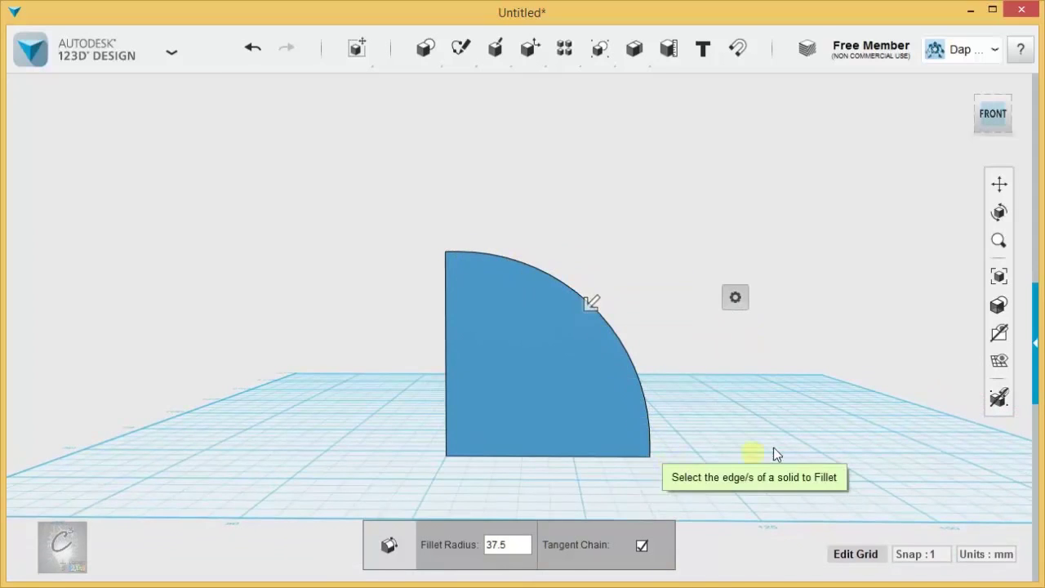
middle_click_drag(770, 454, 765, 346)
scroll(765, 346, "down", 3)
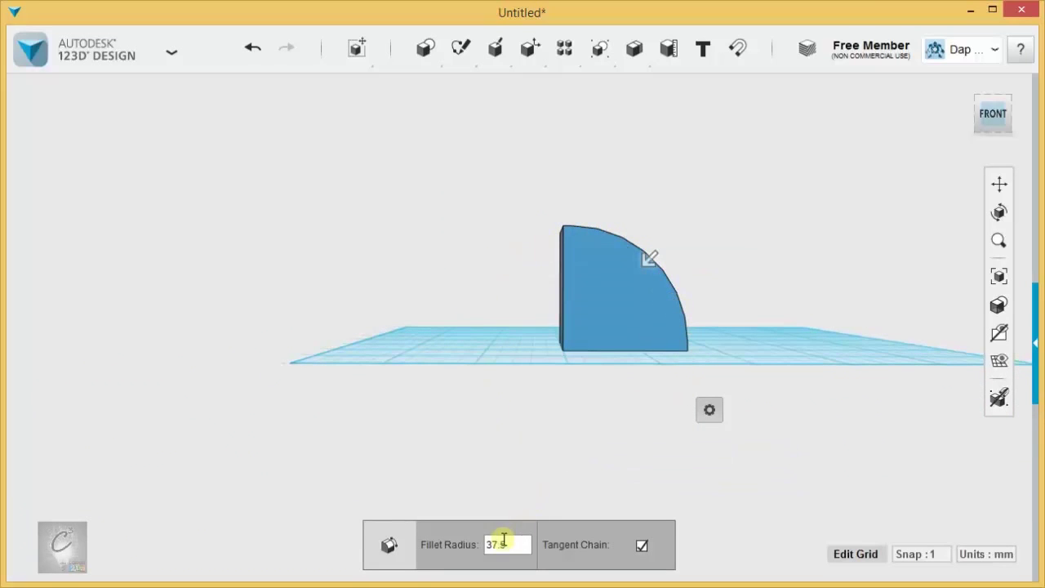
middle_click_drag(773, 302, 616, 320)
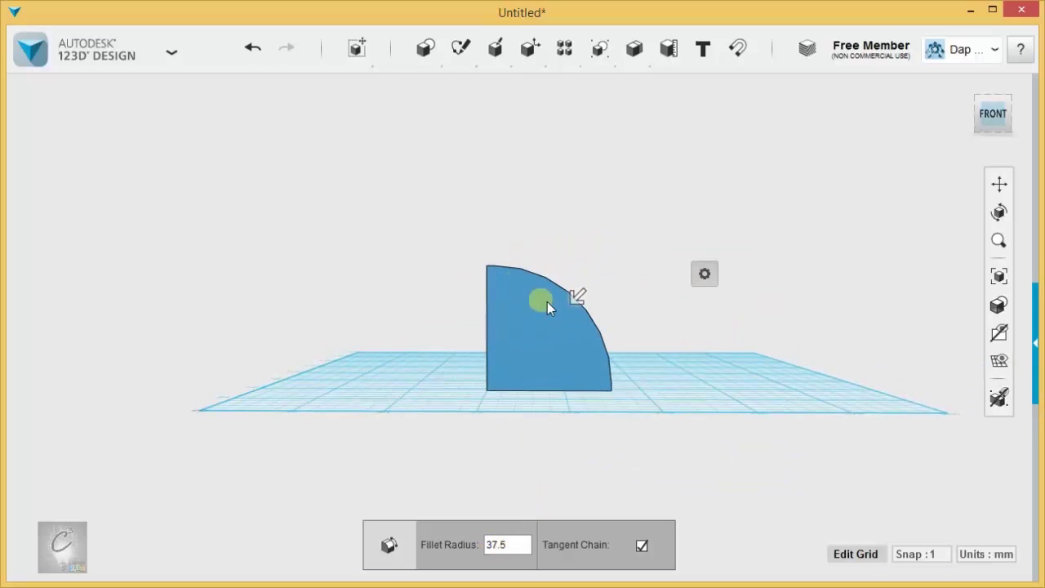
left_click_drag(576, 298, 562, 315)
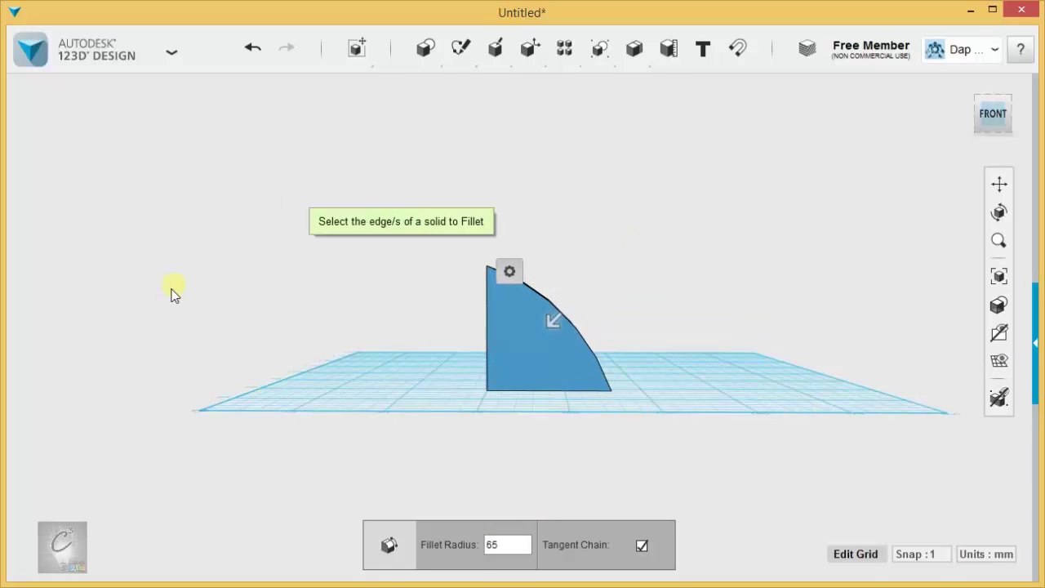
Reduce the edge's fillet radius to 2.5 mm with the manipulator, and undo the fillet.
left_click_drag(555, 320, 609, 264)
scroll(627, 252, "up", 2)
scroll(629, 270, "up", 5)
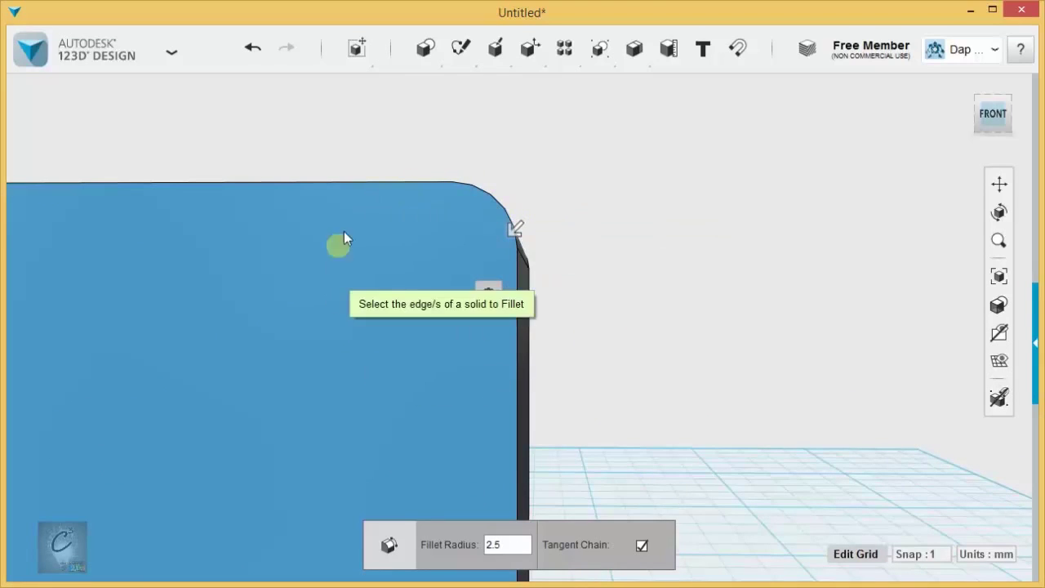
left_click(446, 376)
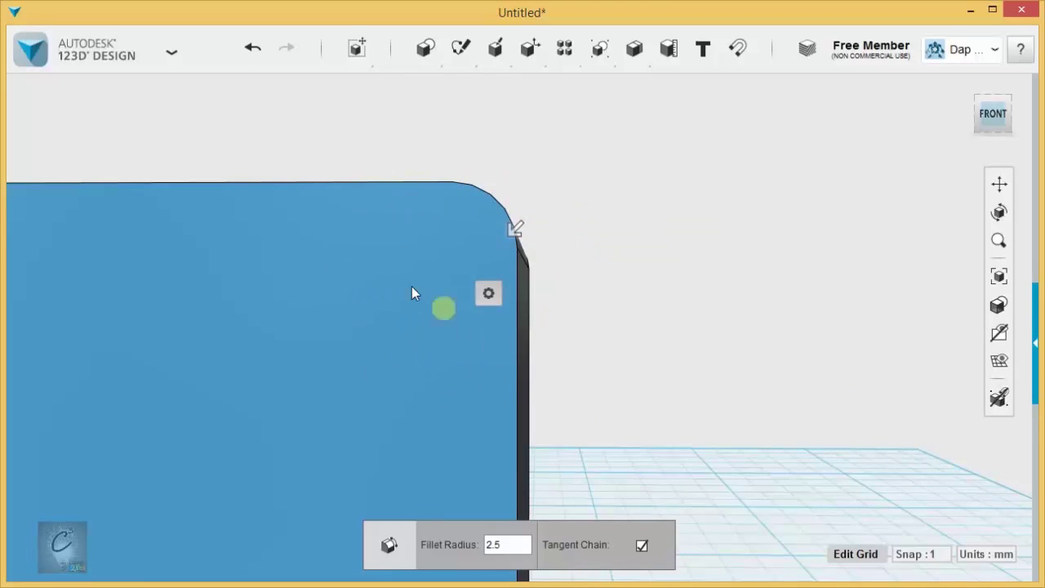
key("Escape")
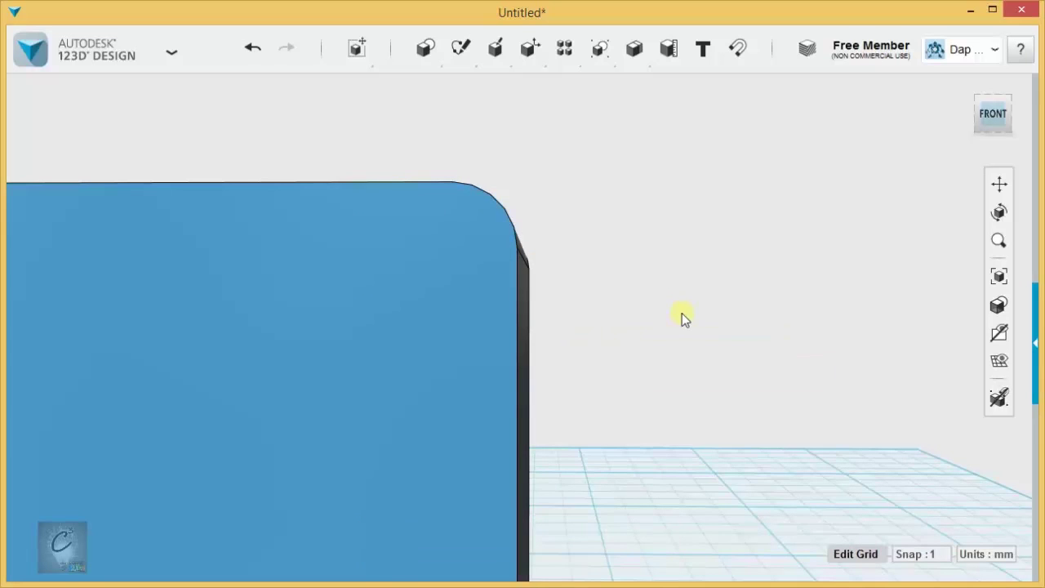
key("ctrl+z")
Chamfer the top edge of the cube's right face with a distance of 17 mm.
right_click_drag(695, 308, 653, 336)
left_click(581, 295)
scroll(580, 295, "down", 3)
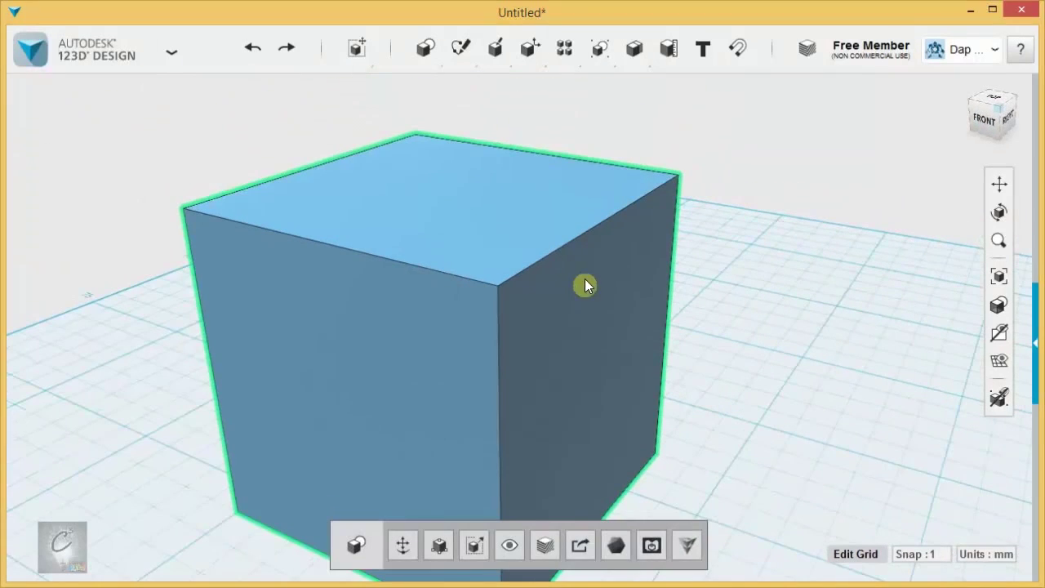
left_click(580, 243)
right_click_drag(709, 276, 776, 238)
mouse_move(661, 247)
left_click(740, 243)
right_click_drag(646, 302, 665, 317)
left_click_drag(549, 244, 472, 330)
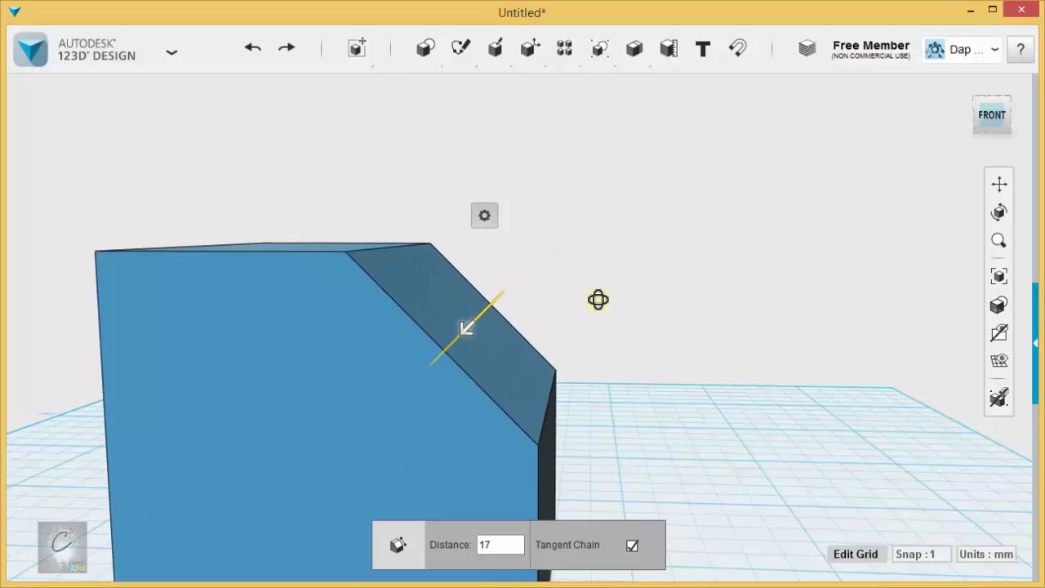
Pull the chamfer back out toward the original edge with the manipulator, and leave the command.
right_click_drag(597, 298, 613, 295)
middle_click_drag(613, 296, 675, 296)
scroll(676, 269, "down", 3)
right_click_drag(675, 295, 667, 297)
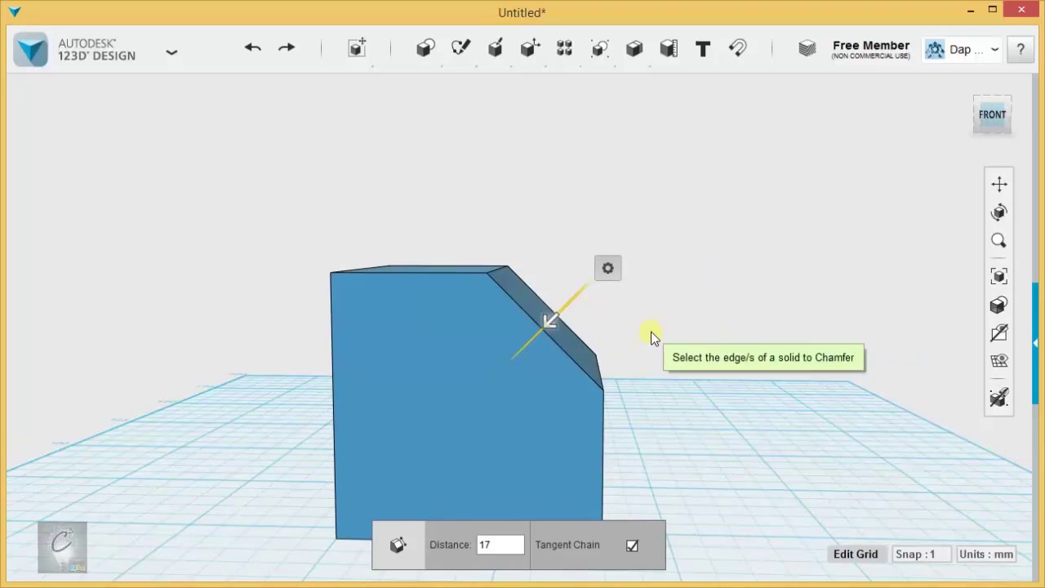
right_click_drag(651, 331, 751, 354)
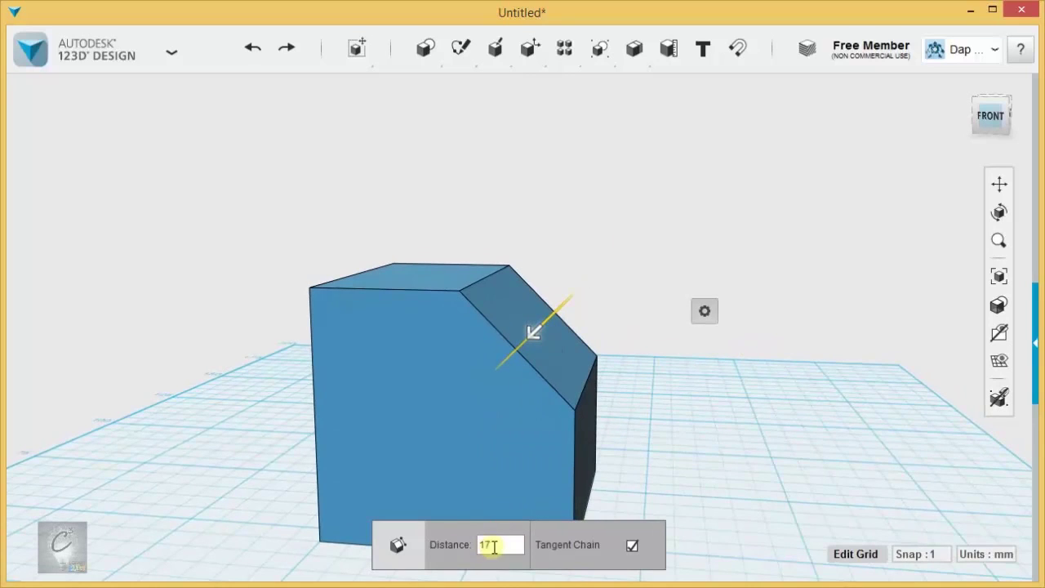
left_click_drag(541, 326, 766, 280)
key("Return")
Tweak the cube's front-right top corner, pulling it forward with the manipulator.
right_click_drag(677, 326, 590, 352)
left_click(618, 371)
scroll(631, 372, "up", 3)
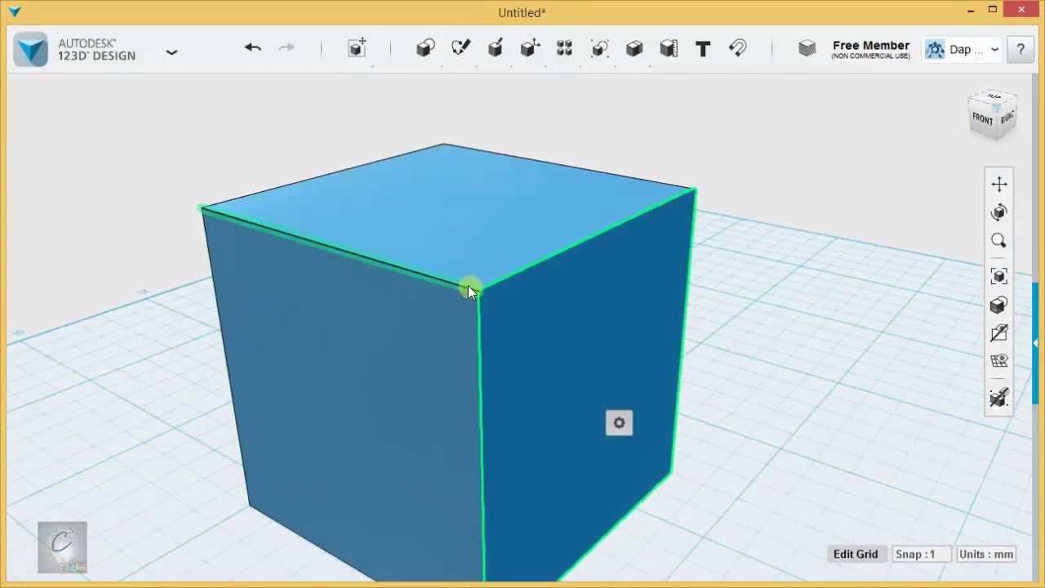
left_click(485, 293)
right_click_drag(702, 320, 774, 306)
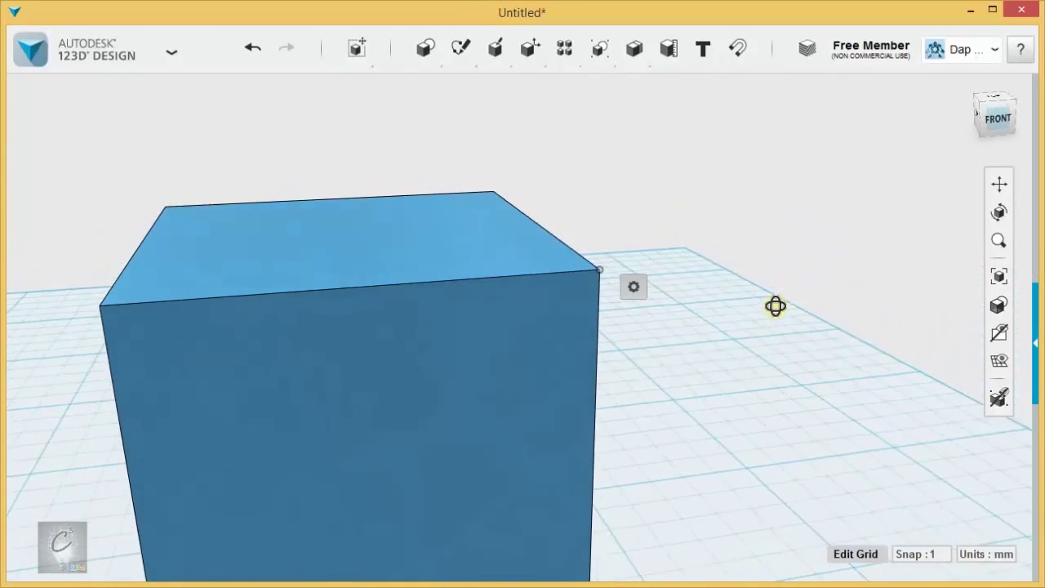
mouse_move(633, 288)
left_click(667, 286)
right_click_drag(793, 270, 751, 306)
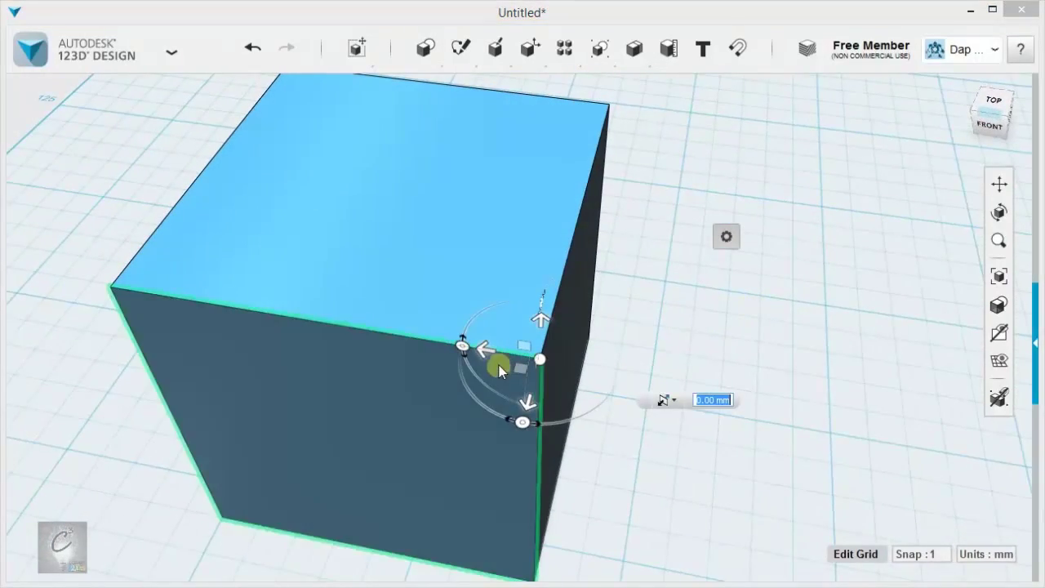
left_click_drag(530, 401, 513, 462)
scroll(625, 401, "down", 3)
right_click_drag(626, 401, 755, 309)
Raise the tweaked corner 16 mm and pull it further forward, and undo the tweak.
left_click_drag(656, 252, 663, 158)
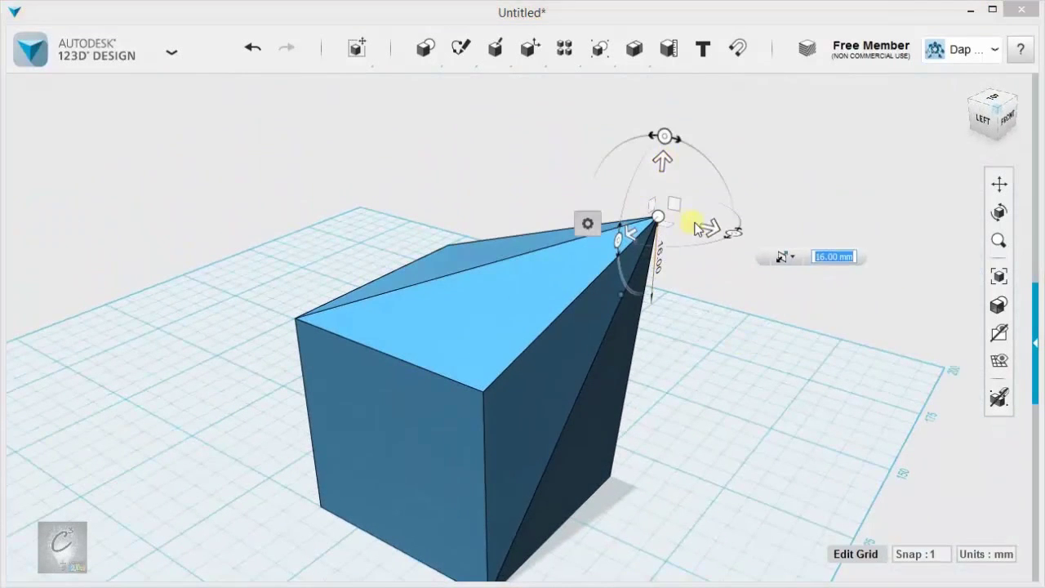
left_click_drag(695, 229, 749, 237)
key("ctrl+z")
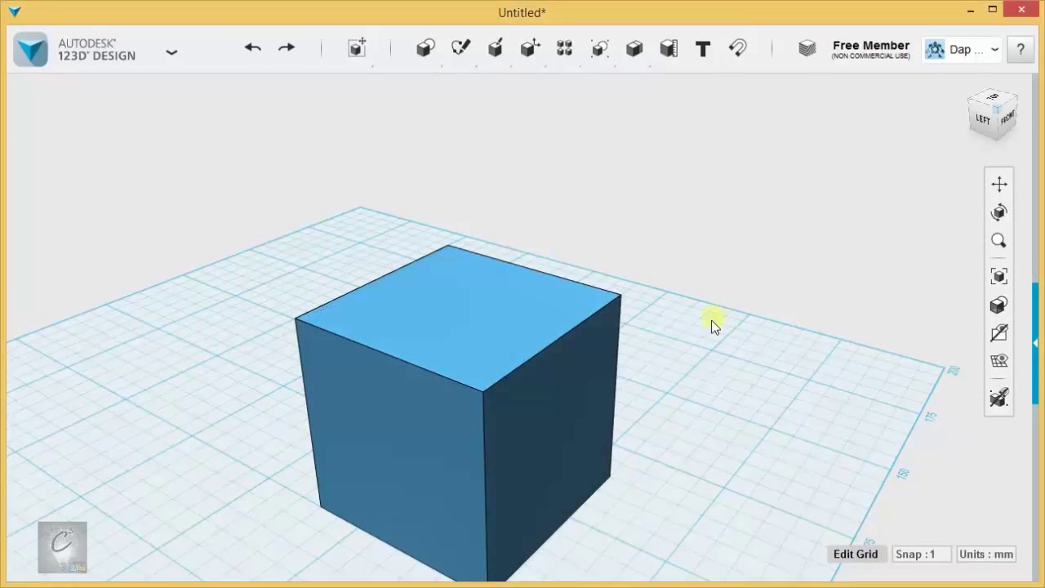
Try to select the two top corners of the cube's front face together.
scroll(665, 352, "up", 3)
right_click_drag(665, 352, 526, 345)
left_click(526, 344)
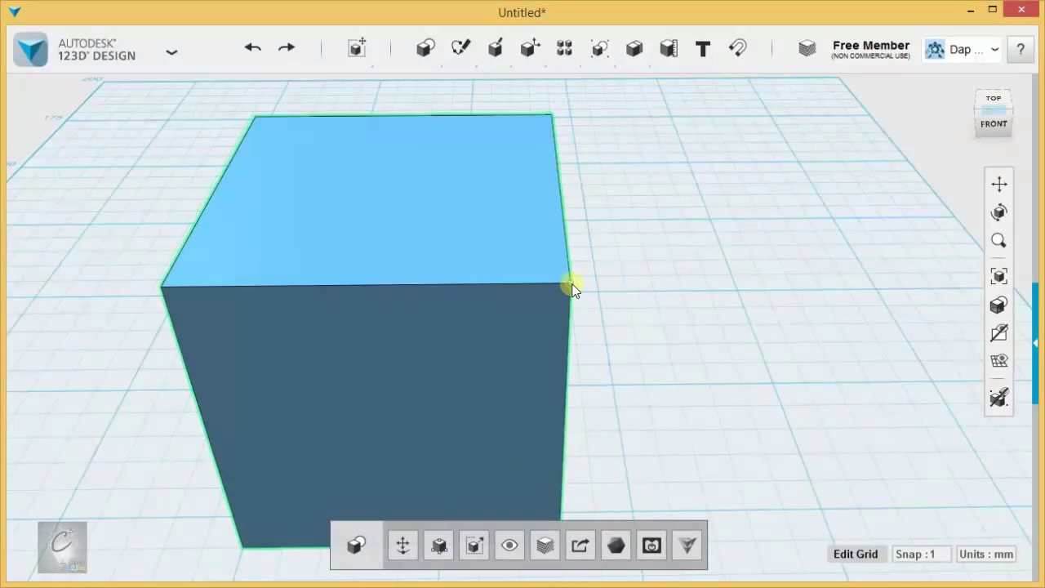
left_click(571, 285)
left_click(161, 287)
right_click_drag(594, 280, 595, 341)
left_click(571, 257)
left_click(640, 324)
middle_click_drag(639, 324, 788, 311)
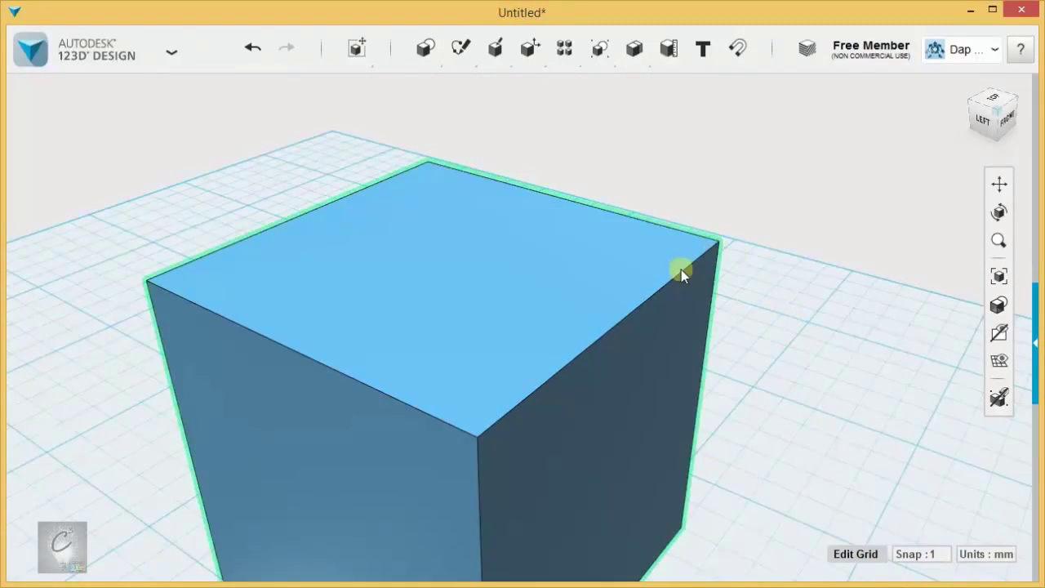
Select the cube's front-right and back-left top corners together and start Tweak on them.
left_click(713, 238)
left_click(714, 238)
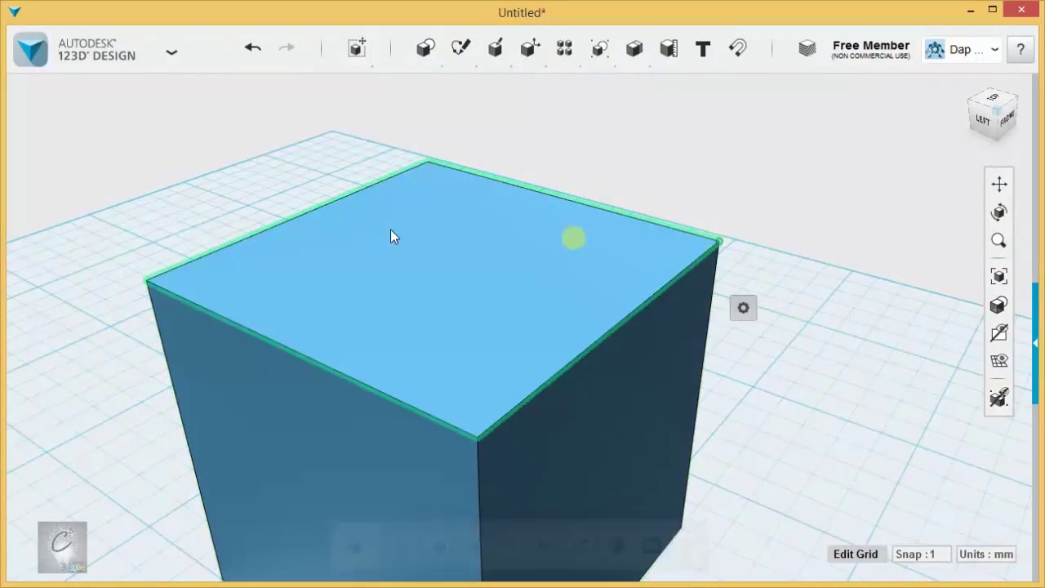
left_click(149, 279, "ctrl")
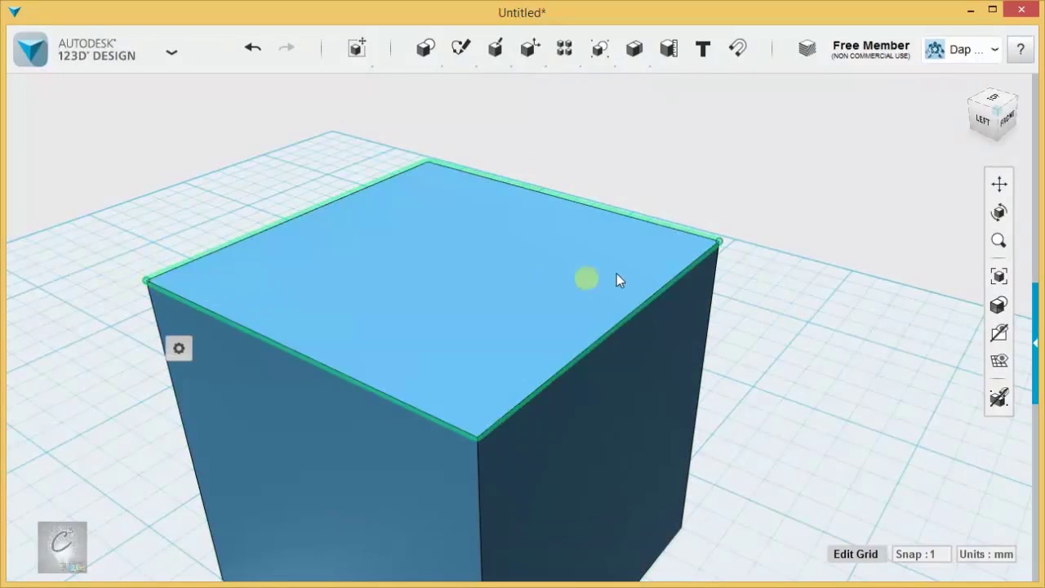
left_click(209, 349)
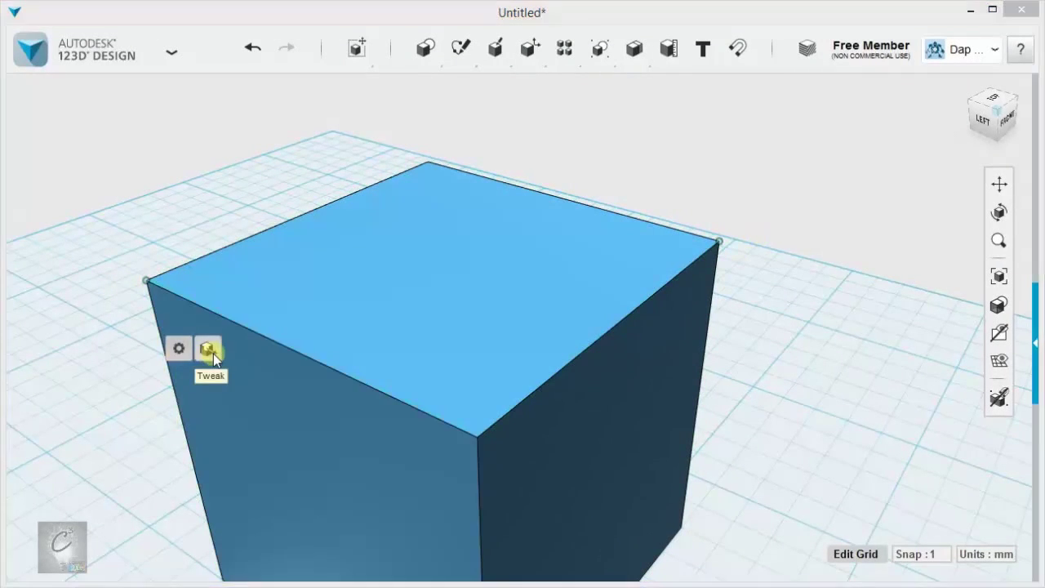
scroll(753, 316, "down", 2)
right_click_drag(834, 382, 828, 336)
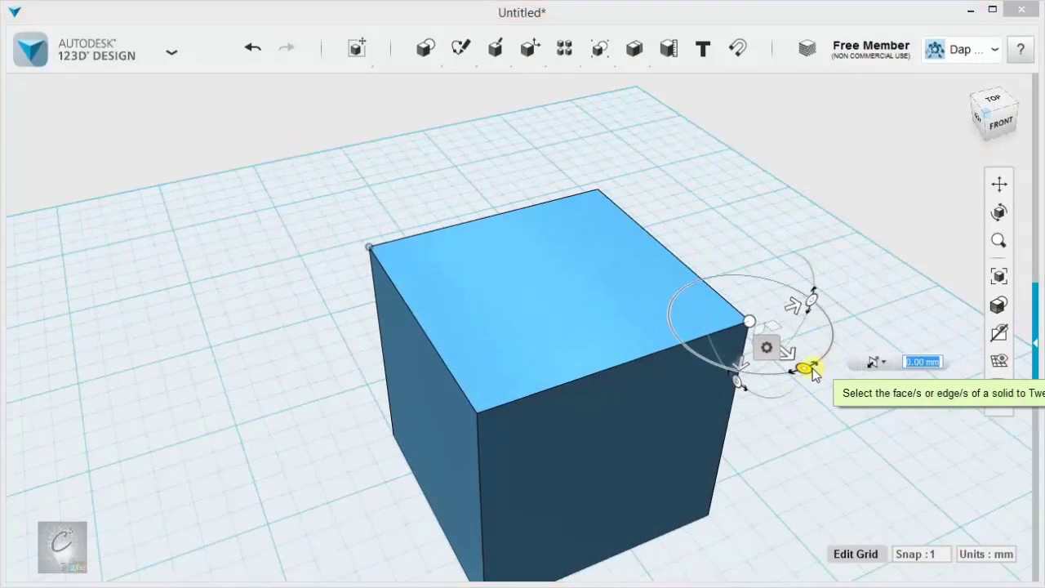
Pull a tweaked corner 24 mm out from the cube with the manipulator, and undo the tweak.
mouse_move(812, 373)
left_mouse_down()
mouse_move(838, 338)
mouse_move(805, 367)
mouse_move(765, 378)
mouse_move(696, 385)
mouse_move(626, 373)
mouse_move(743, 376)
mouse_move(821, 345)
mouse_move(807, 368)
left_mouse_up()
right_click_drag(805, 358, 612, 314)
left_click_drag(455, 393, 481, 191)
right_click_drag(481, 191, 700, 334)
right_click_drag(783, 400, 446, 278)
scroll(604, 212, "down", 3)
right_click_drag(381, 285, 354, 193)
scroll(454, 231, "up", 3)
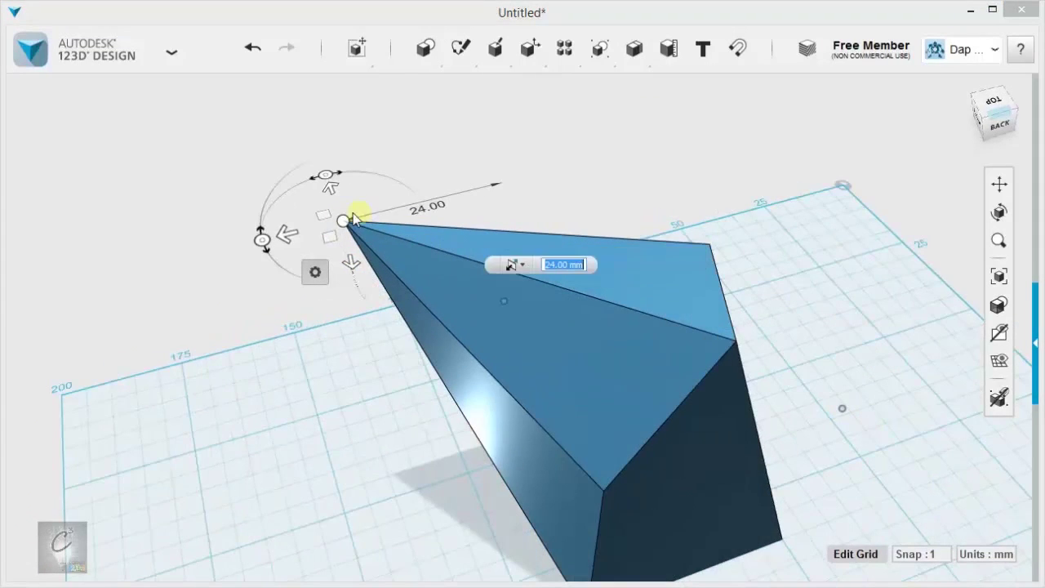
right_click_drag(288, 352, 709, 326)
key("ctrl+z")
right_click_drag(744, 364, 564, 250)
middle_click_drag(762, 285, 718, 193)
right_click_drag(717, 193, 709, 293)
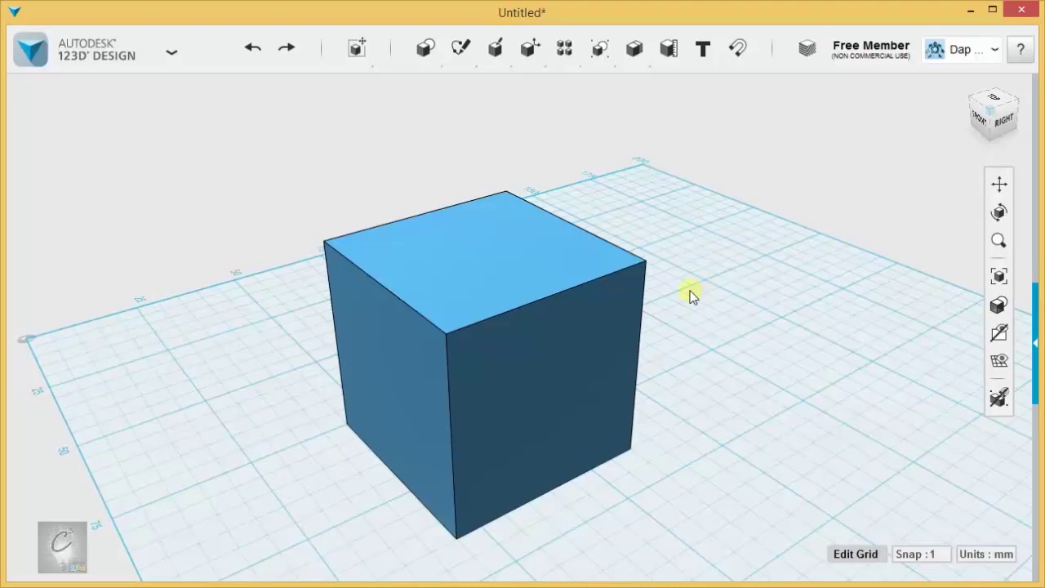
right_click_drag(690, 295, 265, 259)
middle_click_drag(265, 259, 560, 264)
right_click_drag(560, 263, 826, 291)
middle_click_drag(826, 292, 738, 335)
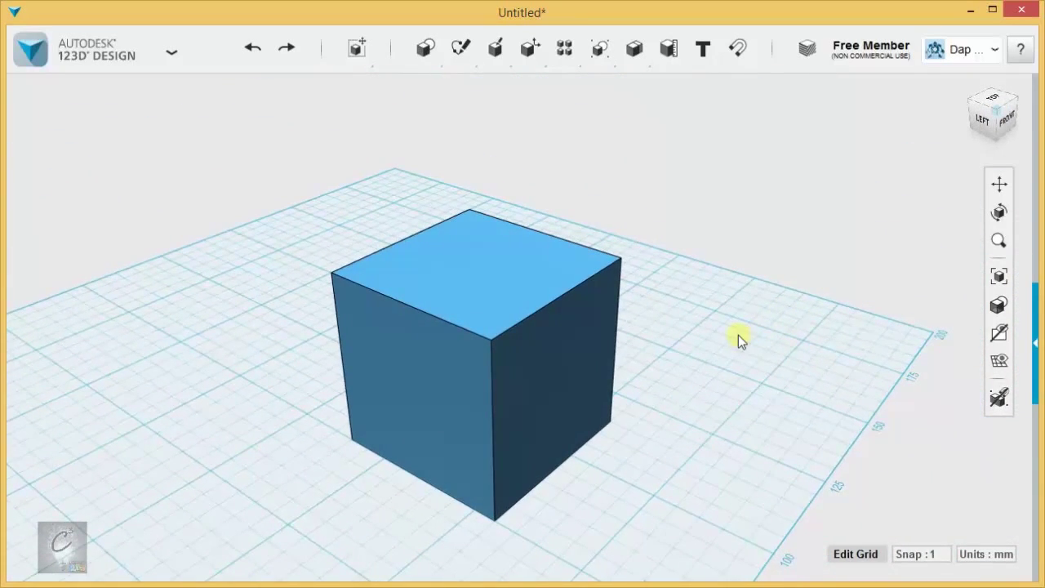